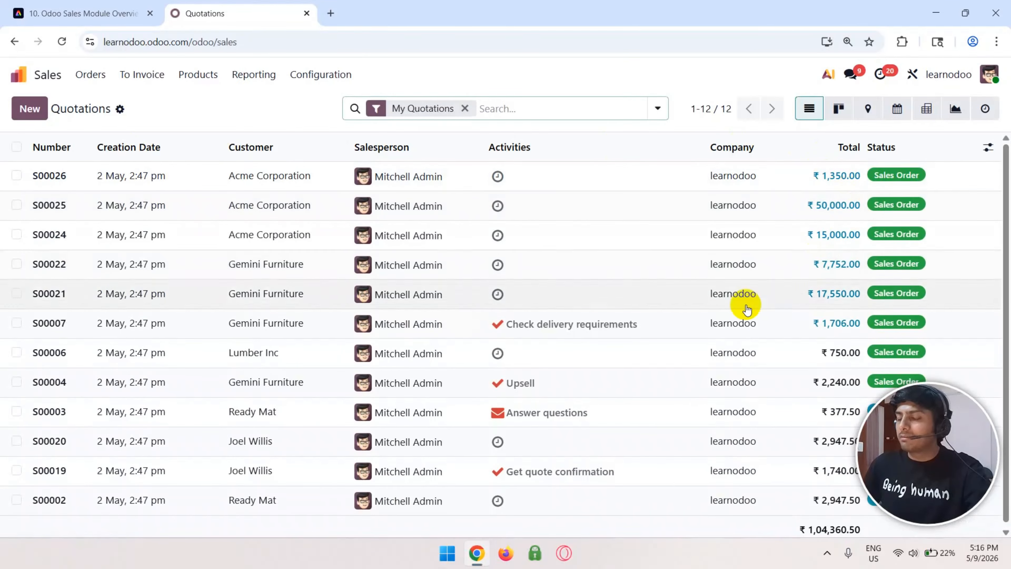
Remove the My Quotations filter and look through the quotations of all salespeople.
{"action": "double_click", "coordinate": [82, 108]}
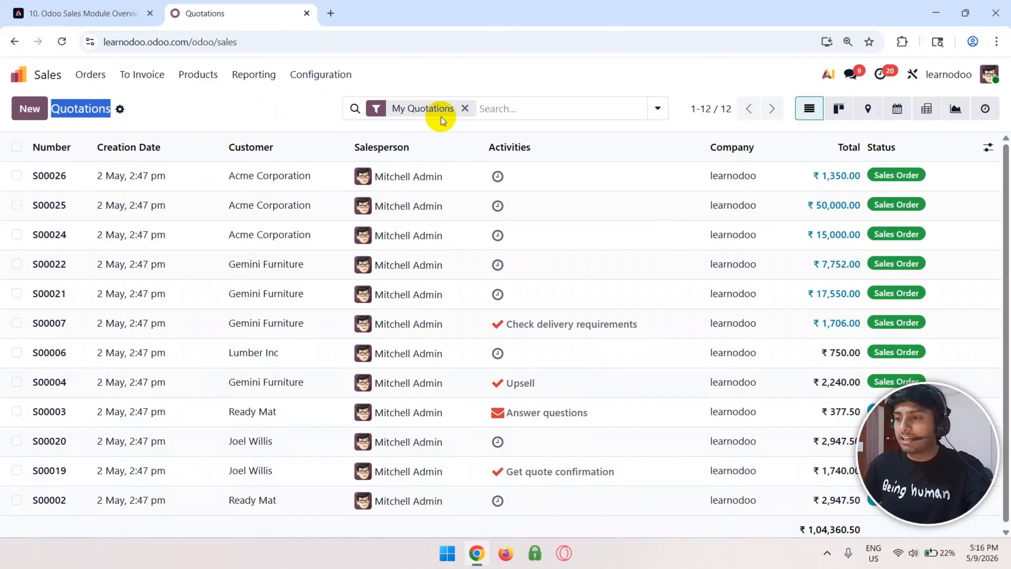
{"action": "left_click", "coordinate": [464, 109]}
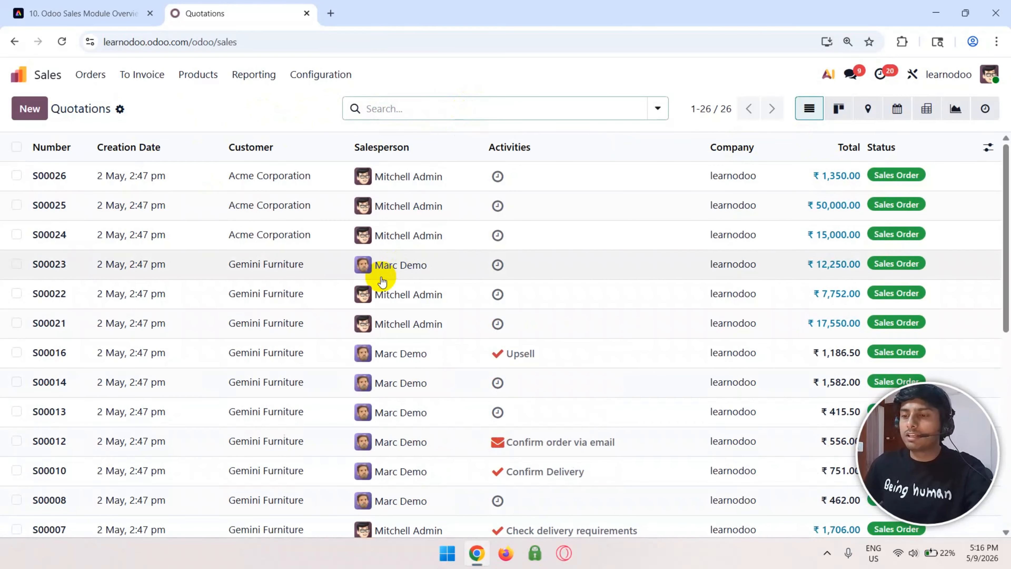
{"action": "scroll", "coordinate": [384, 274], "scroll_direction": "down", "scroll_amount": 10}
{"action": "scroll", "coordinate": [385, 275], "scroll_direction": "up", "scroll_amount": 10}
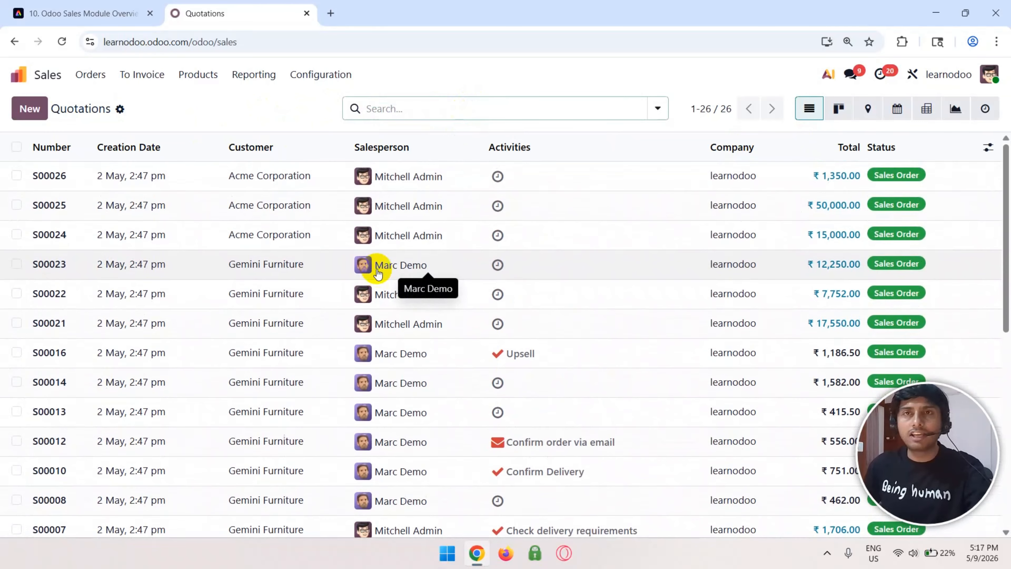
Apply the My Quotations filter to the quotations list.
{"action": "left_click", "coordinate": [403, 113]}
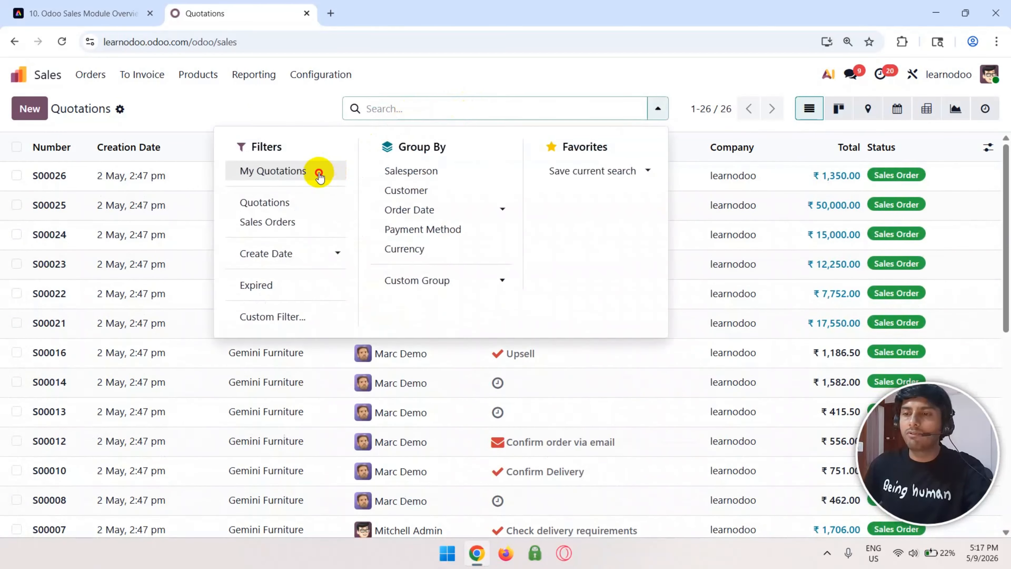
{"action": "left_click", "coordinate": [335, 170]}
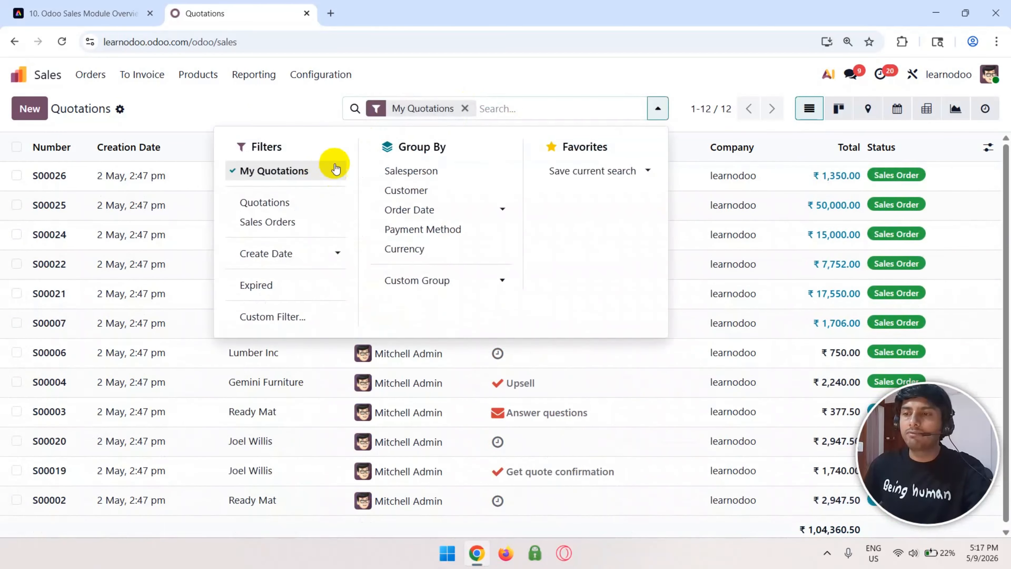
{"action": "left_click", "coordinate": [256, 114]}
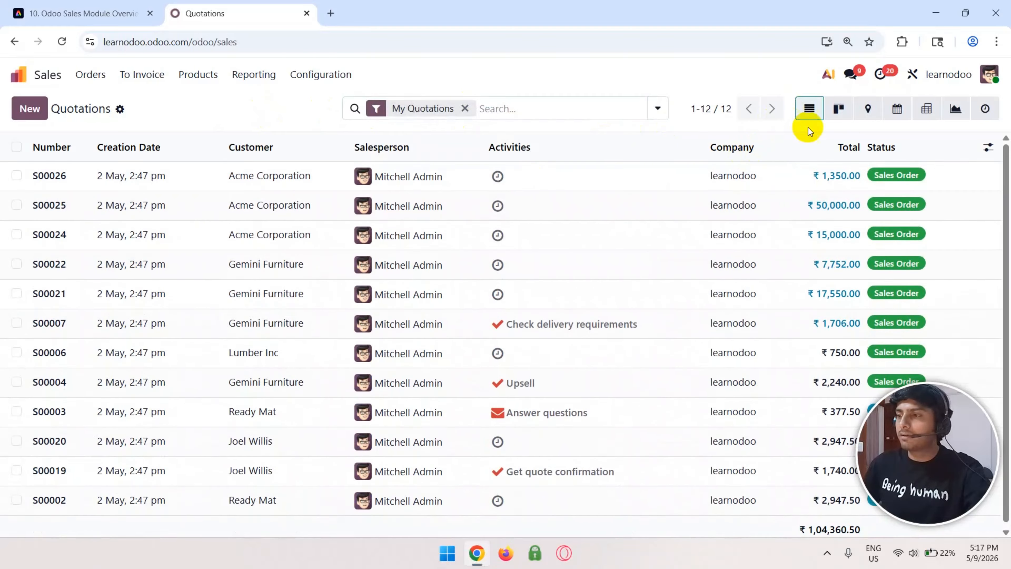
View the quotations as kanban cards, return to the list view and look over its columns.
{"action": "left_click", "coordinate": [838, 107]}
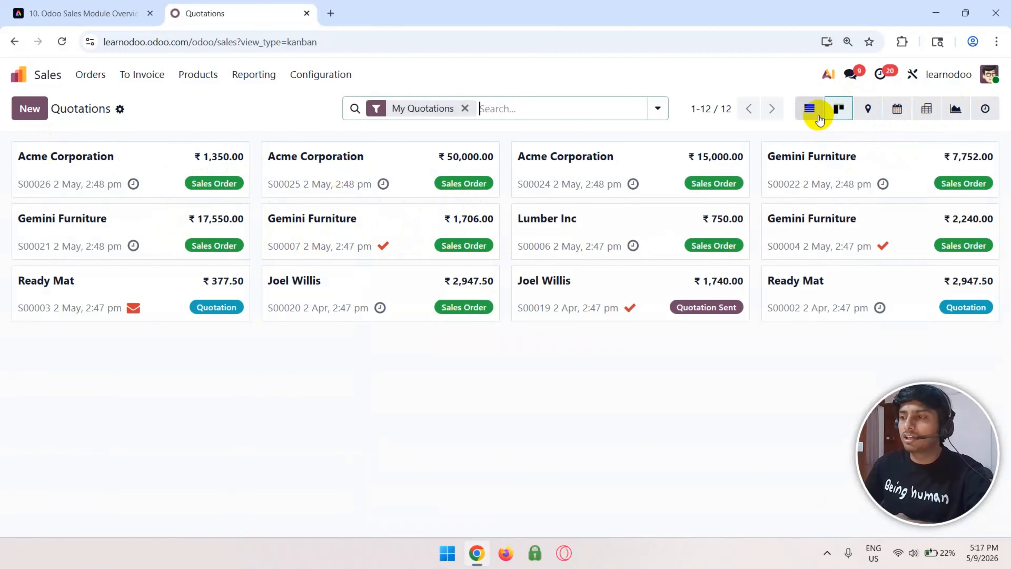
{"action": "left_click", "coordinate": [810, 110]}
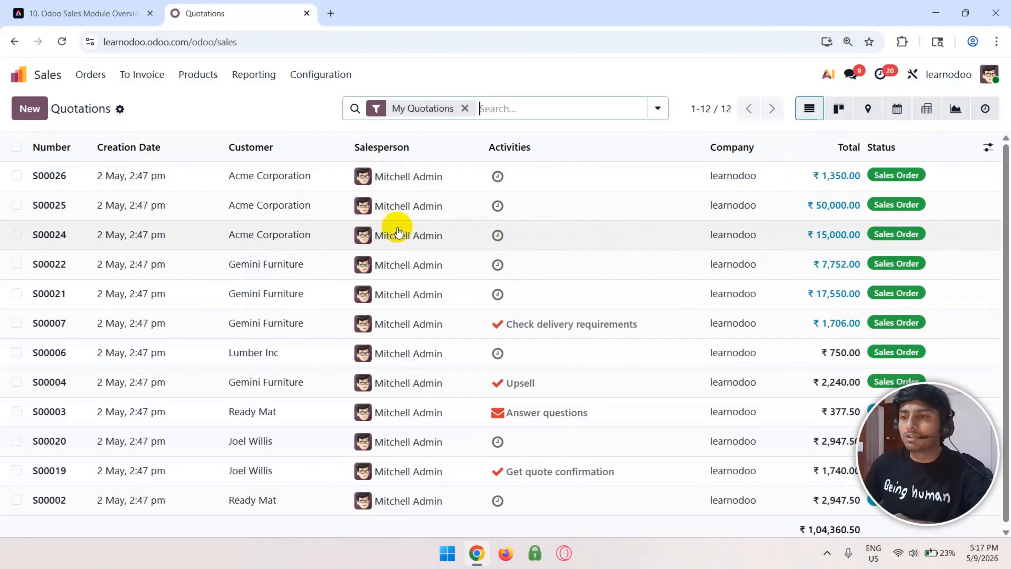
{"action": "scroll", "coordinate": [272, 237], "scroll_direction": "down", "scroll_amount": 1}
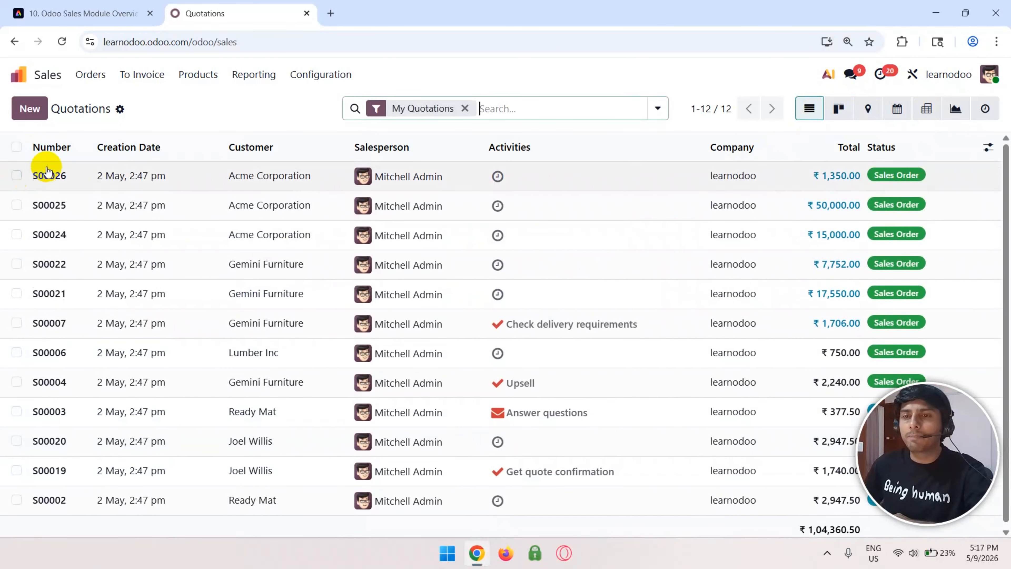
{"action": "scroll", "coordinate": [46, 179], "scroll_direction": "up", "scroll_amount": 1}
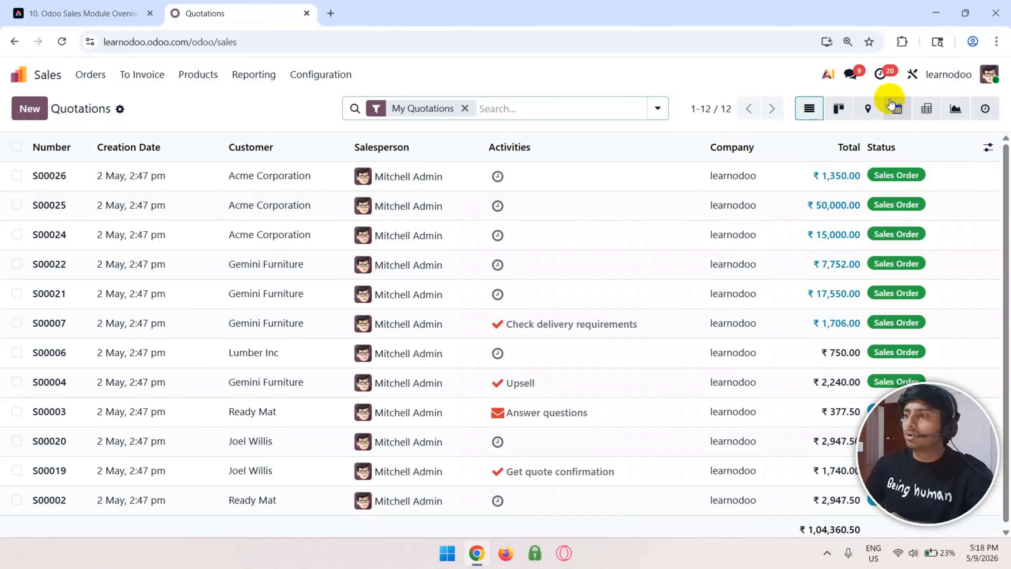
Check which companies can be selected for the session, leaving the current company active.
{"action": "left_click", "coordinate": [949, 77]}
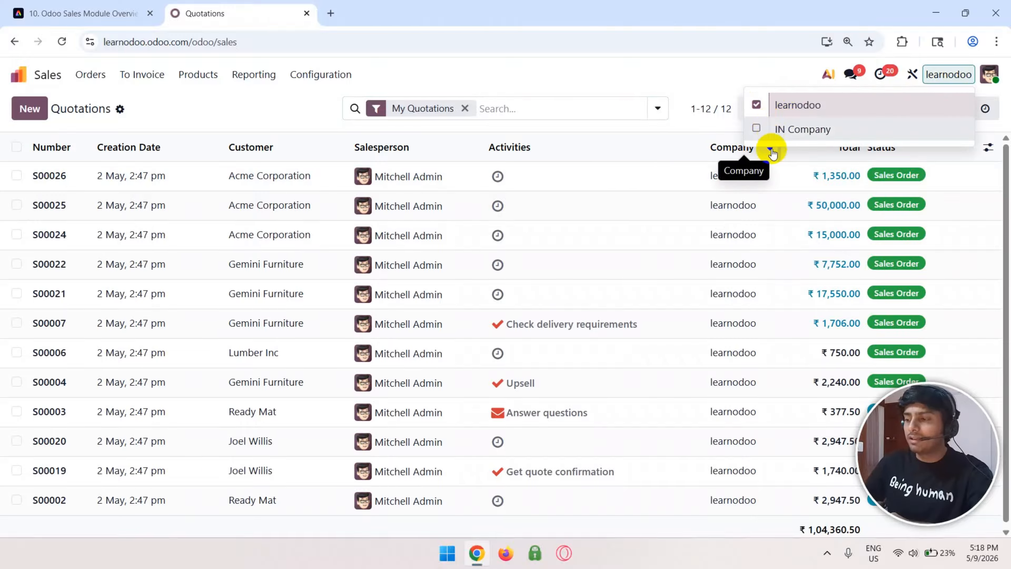
{"action": "left_click", "coordinate": [674, 84]}
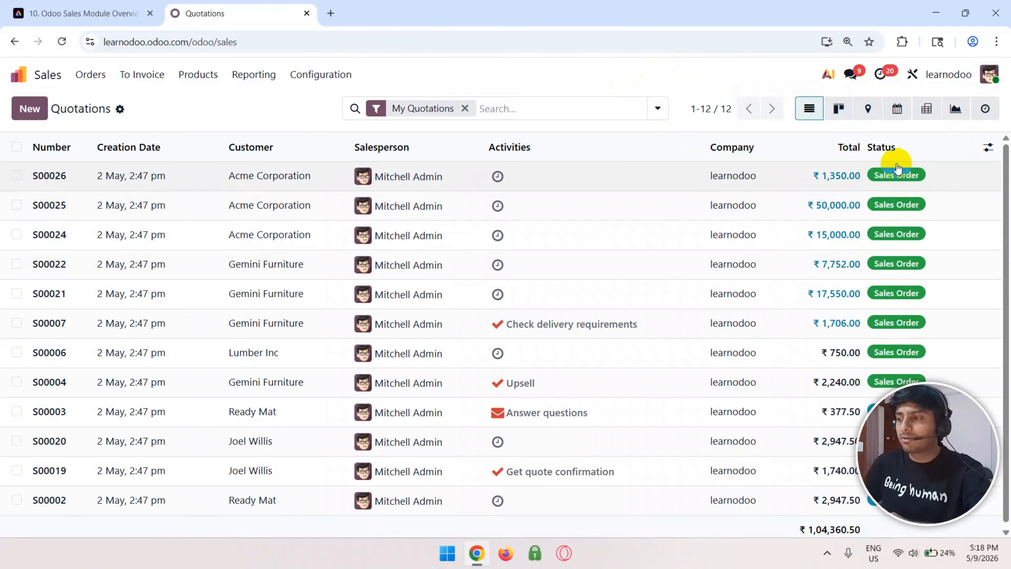
{"action": "scroll", "coordinate": [896, 237], "scroll_direction": "down", "scroll_amount": 1}
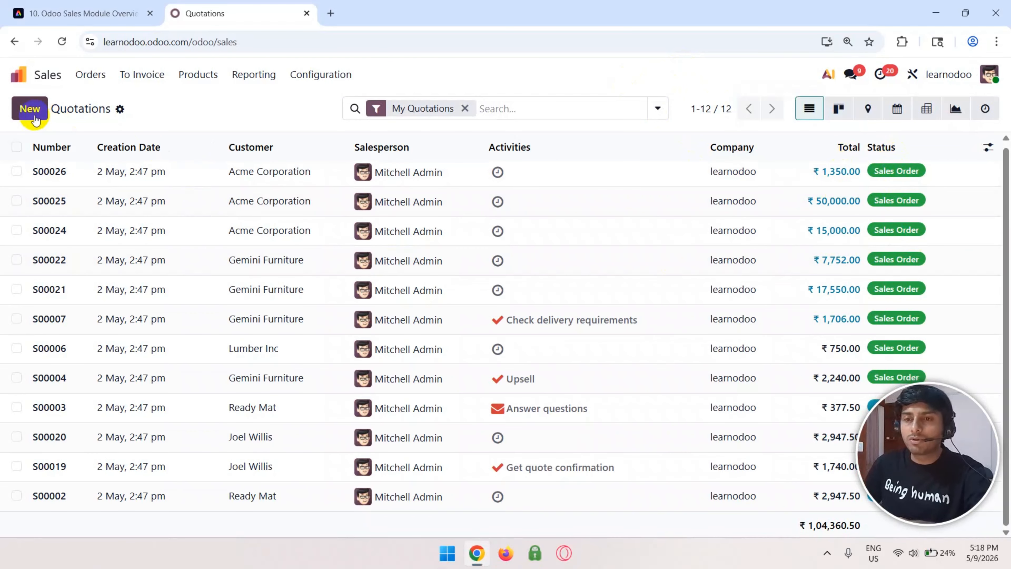
Review the quotation list's import and export actions and the available order, invoicing, product and reporting pages.
{"action": "left_click", "coordinate": [120, 109]}
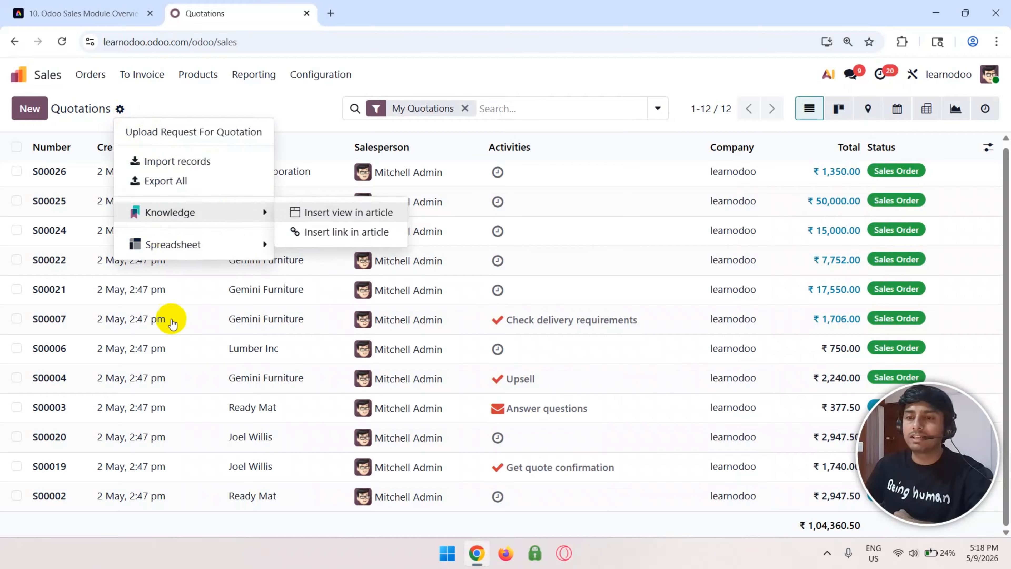
{"action": "left_click", "coordinate": [157, 111]}
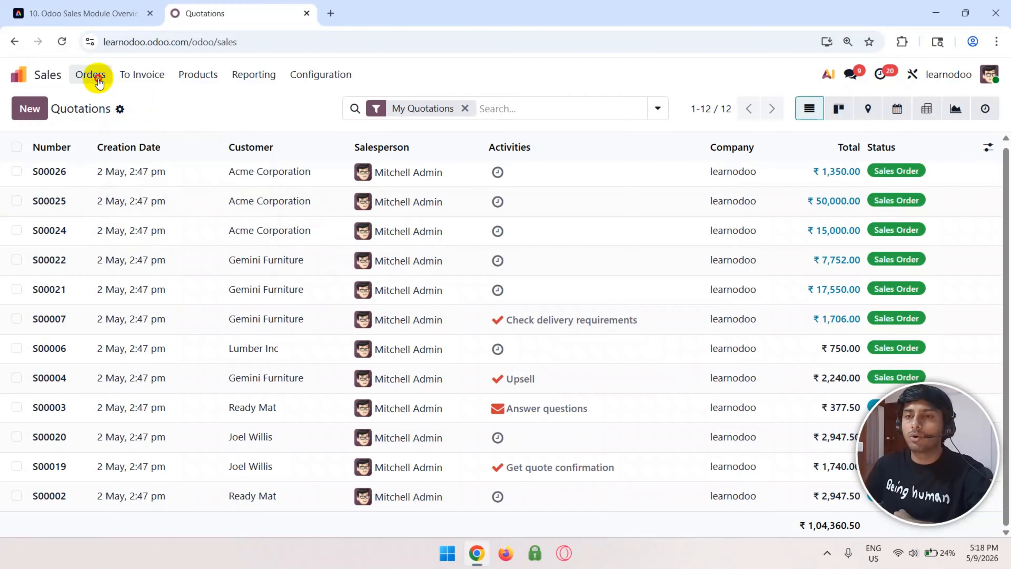
{"action": "left_click", "coordinate": [99, 82]}
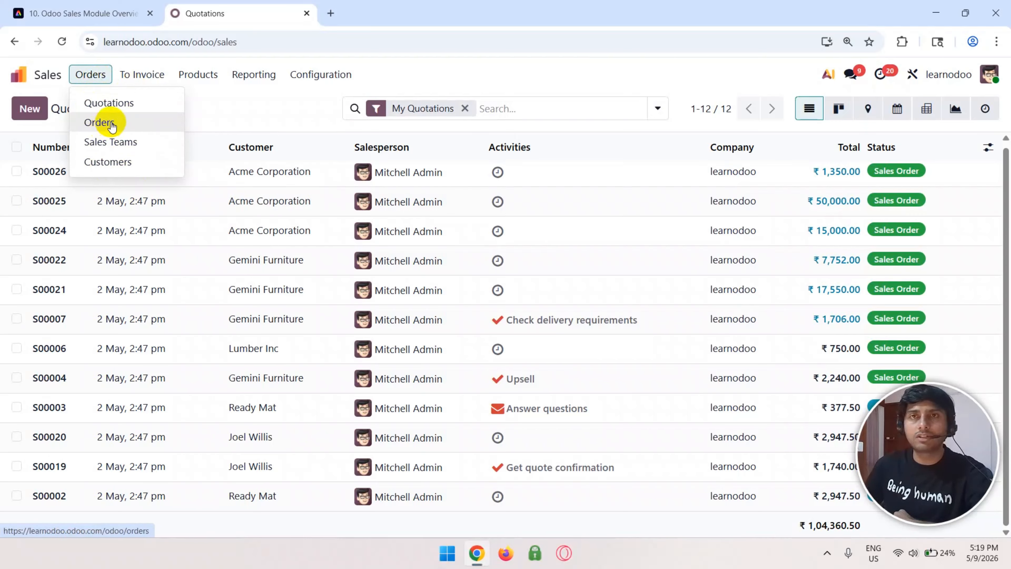
{"action": "mouse_move", "coordinate": [137, 85]}
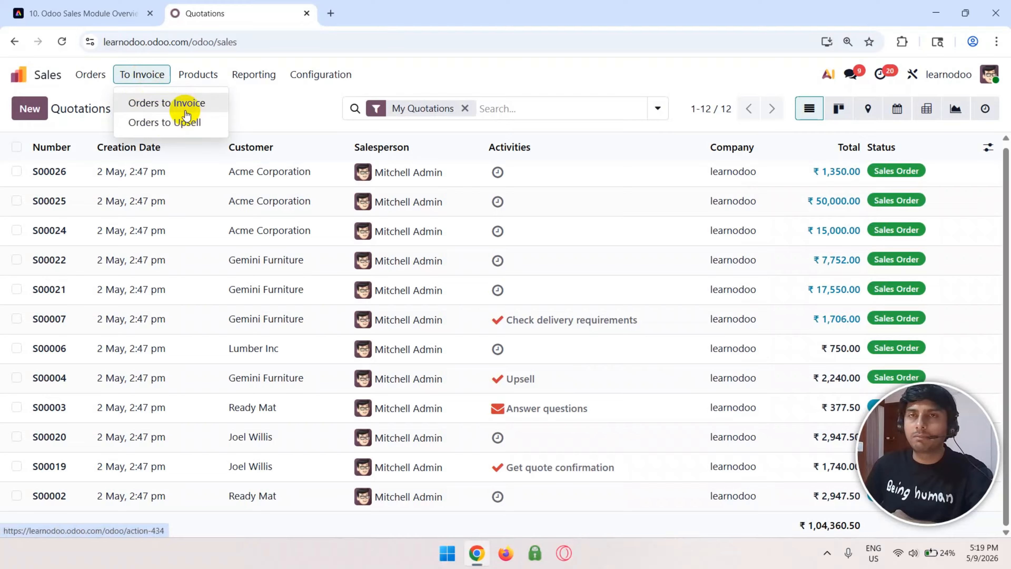
{"action": "mouse_move", "coordinate": [201, 75]}
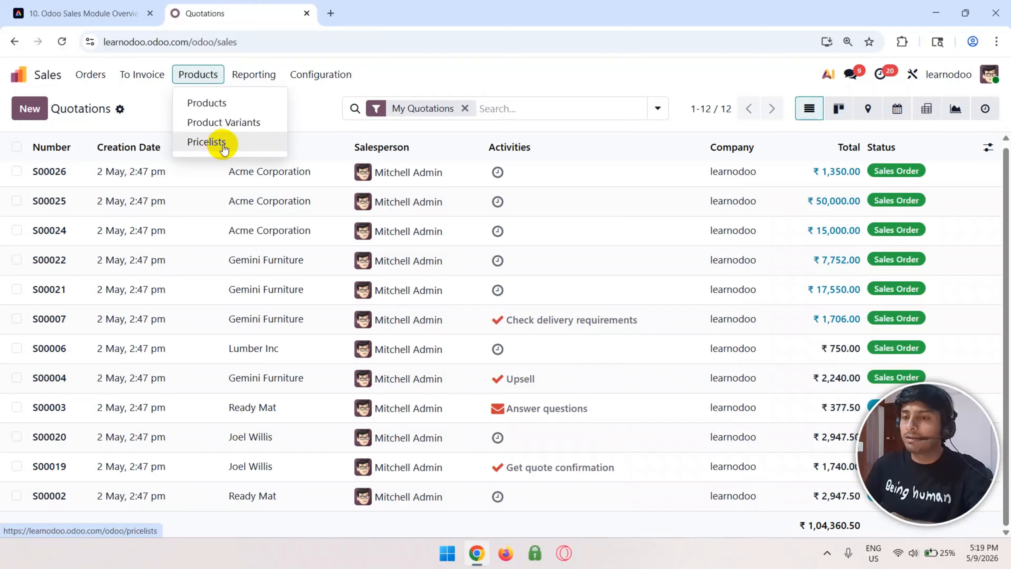
{"action": "mouse_move", "coordinate": [254, 82]}
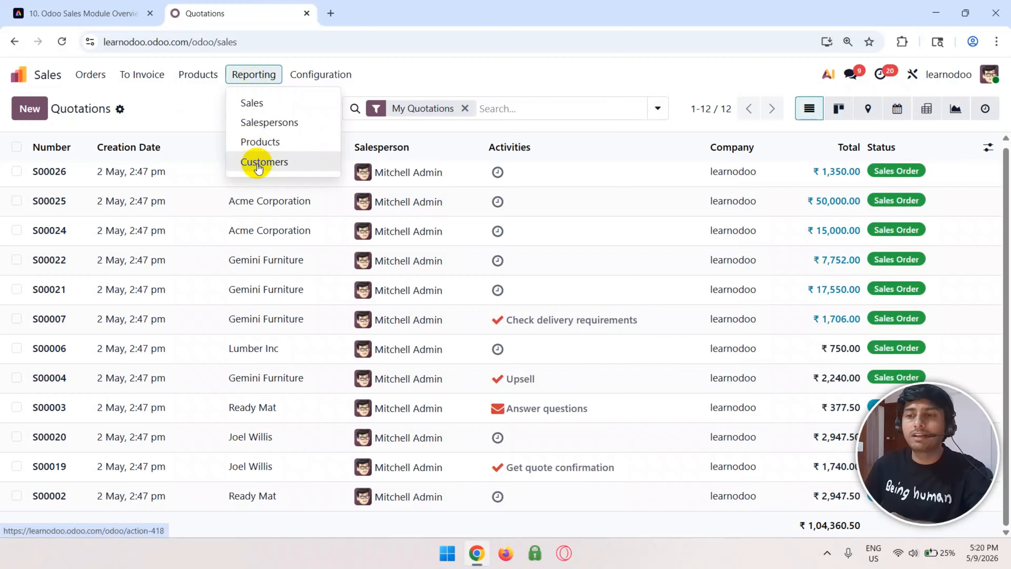
Look over the Sales configuration options and open the Sales settings.
{"action": "left_click", "coordinate": [310, 80]}
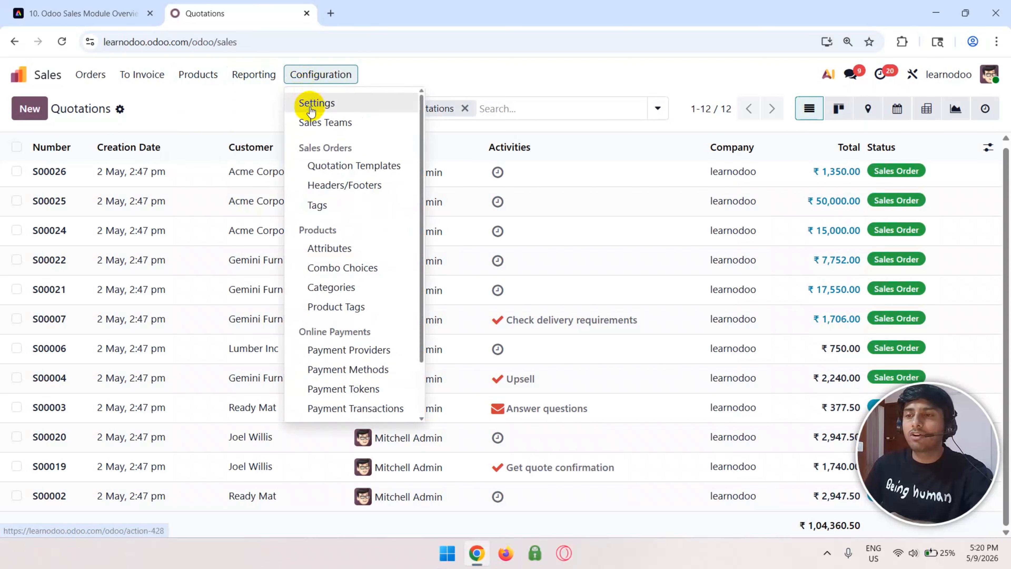
{"action": "scroll", "coordinate": [327, 139], "scroll_direction": "down", "scroll_amount": 2}
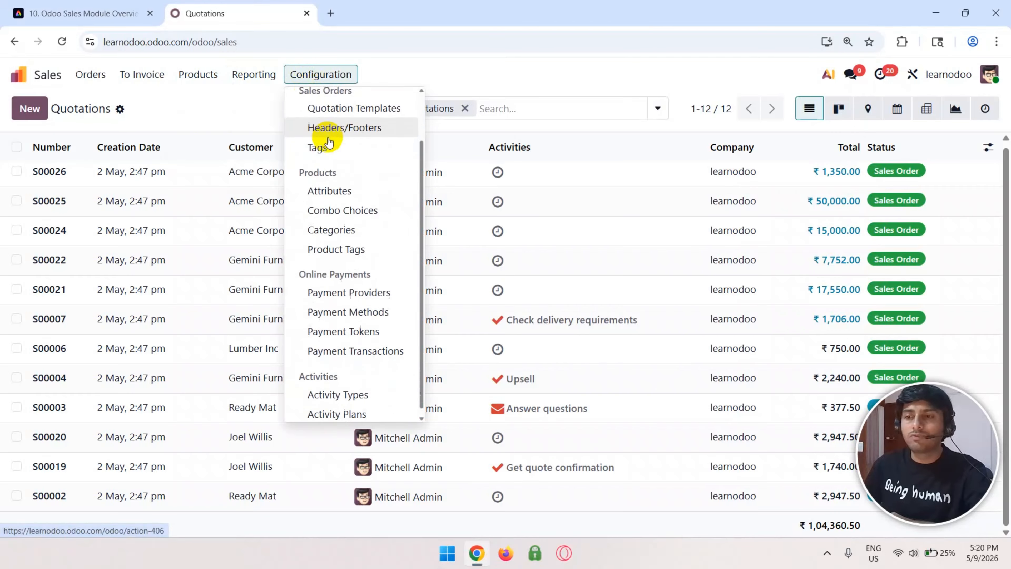
{"action": "scroll", "coordinate": [329, 139], "scroll_direction": "up", "scroll_amount": 2}
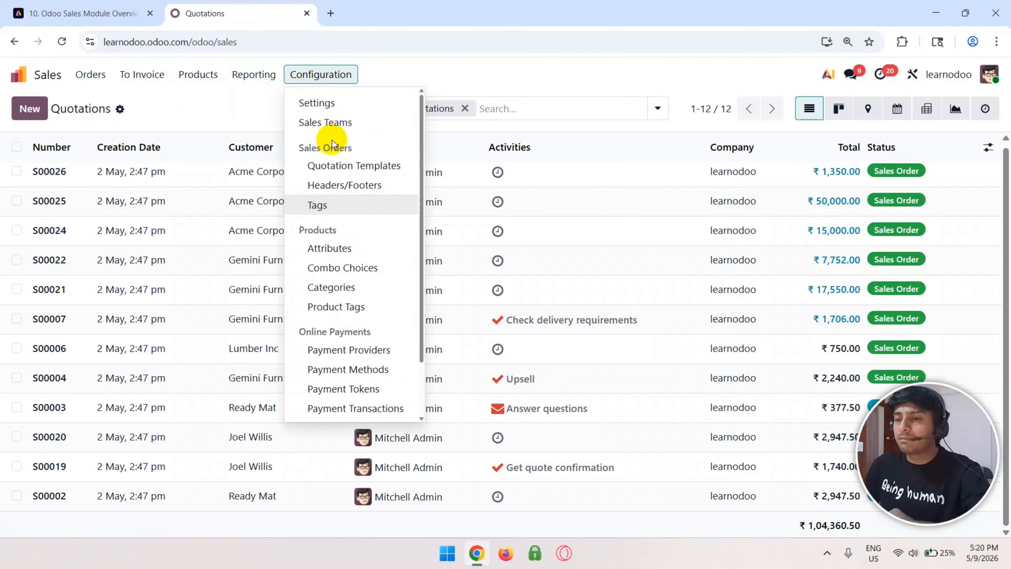
{"action": "left_click", "coordinate": [317, 103]}
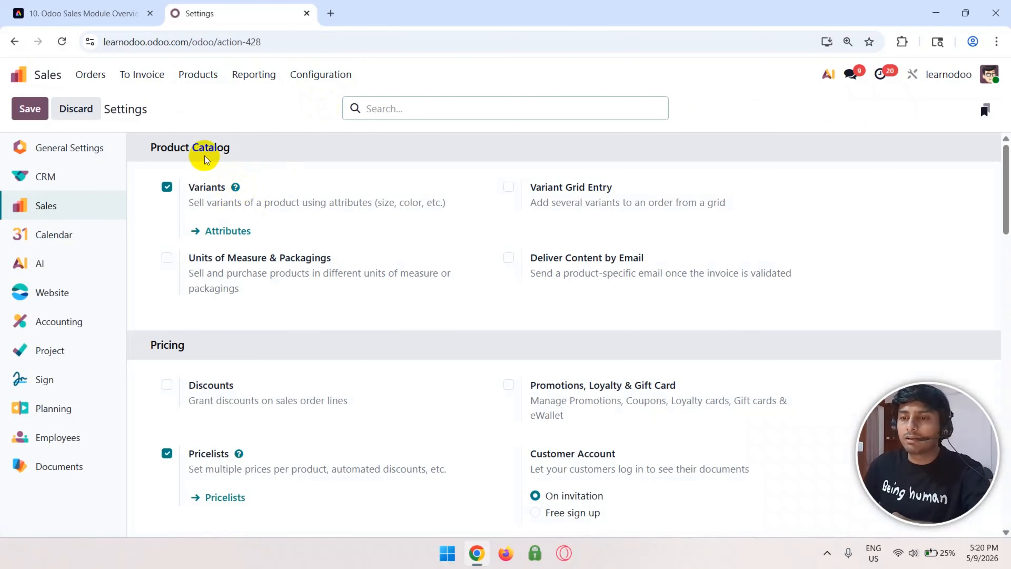
Examine the Product Catalog and Pricing sections of the Sales settings.
{"action": "scroll", "coordinate": [215, 192], "scroll_direction": "down", "scroll_amount": 6}
{"action": "scroll", "coordinate": [211, 190], "scroll_direction": "up", "scroll_amount": 5}
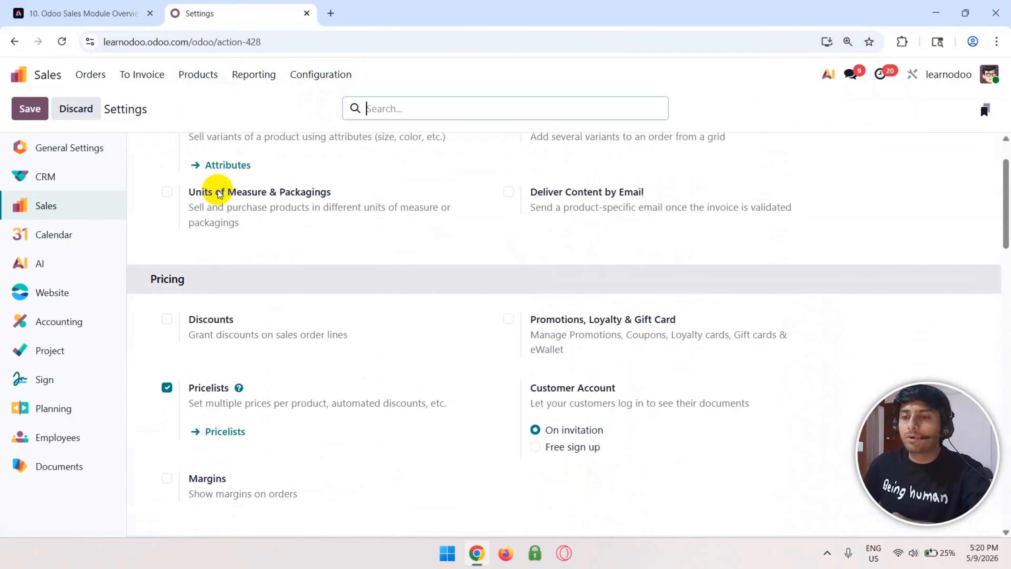
{"action": "scroll", "coordinate": [218, 194], "scroll_direction": "up", "scroll_amount": 2}
{"action": "triple_click", "coordinate": [198, 152]}
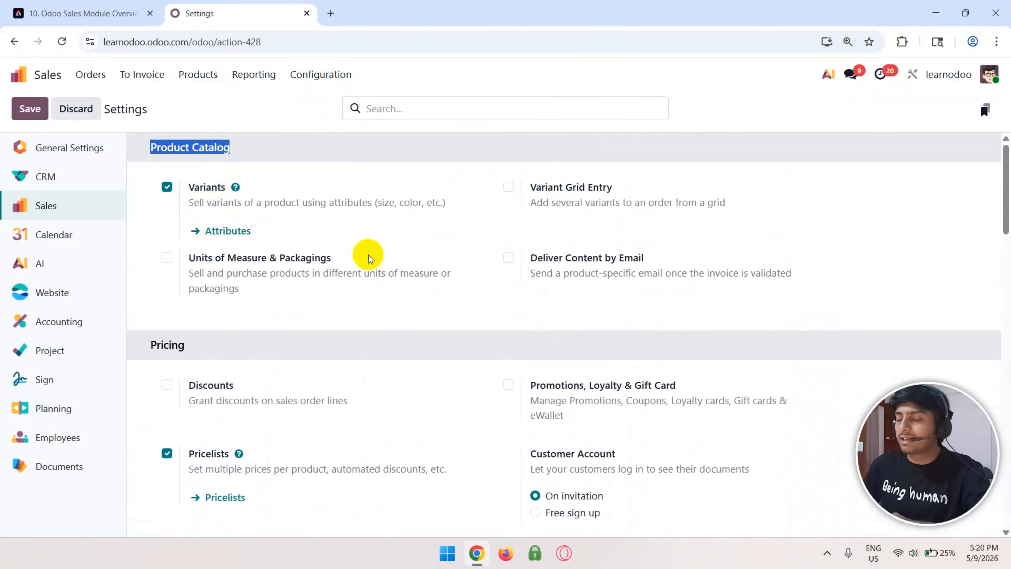
{"action": "scroll", "coordinate": [291, 235], "scroll_direction": "down", "scroll_amount": 5}
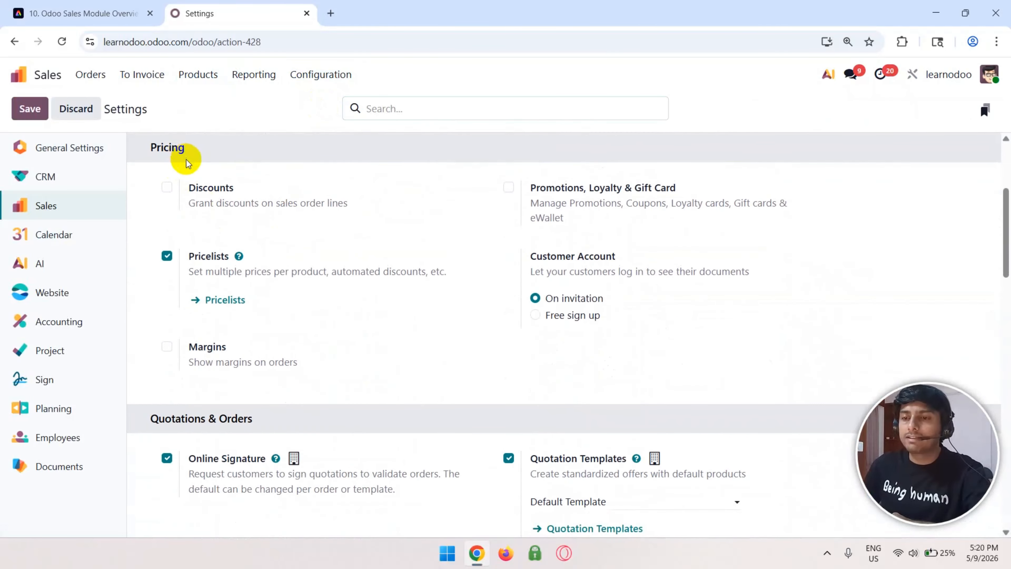
{"action": "scroll", "coordinate": [257, 307], "scroll_direction": "down", "scroll_amount": 3}
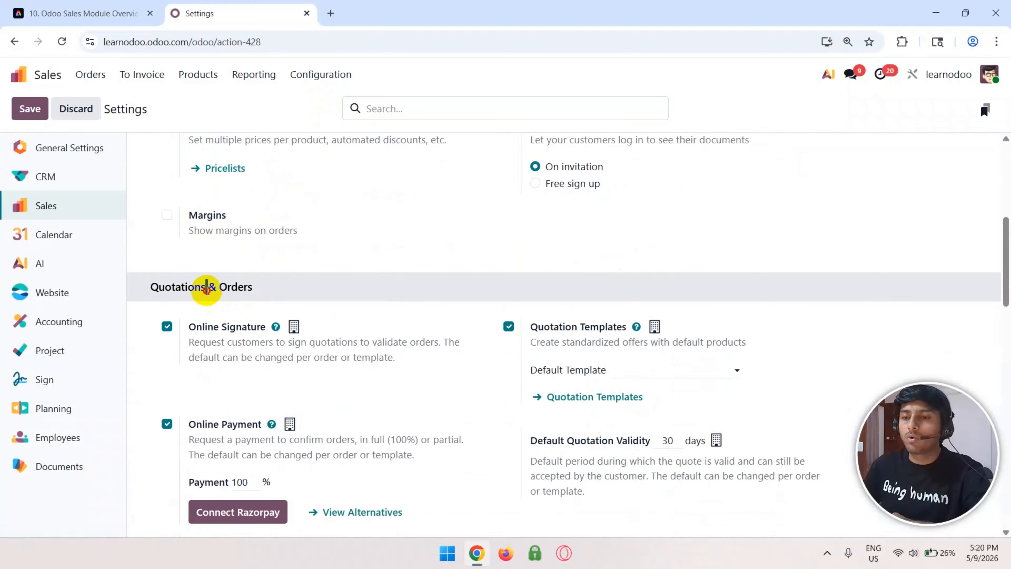
Examine the Quotations & Orders settings, including Online Signature and the choices for the default quotation template.
{"action": "triple_click", "coordinate": [206, 286]}
{"action": "scroll", "coordinate": [280, 294], "scroll_direction": "down", "scroll_amount": 5}
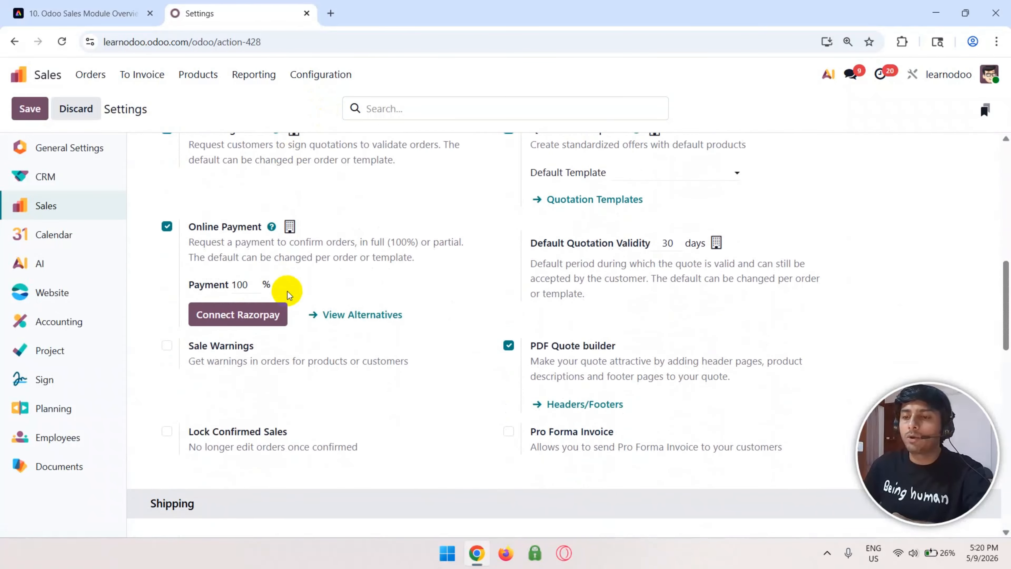
{"action": "scroll", "coordinate": [289, 294], "scroll_direction": "up", "scroll_amount": 2}
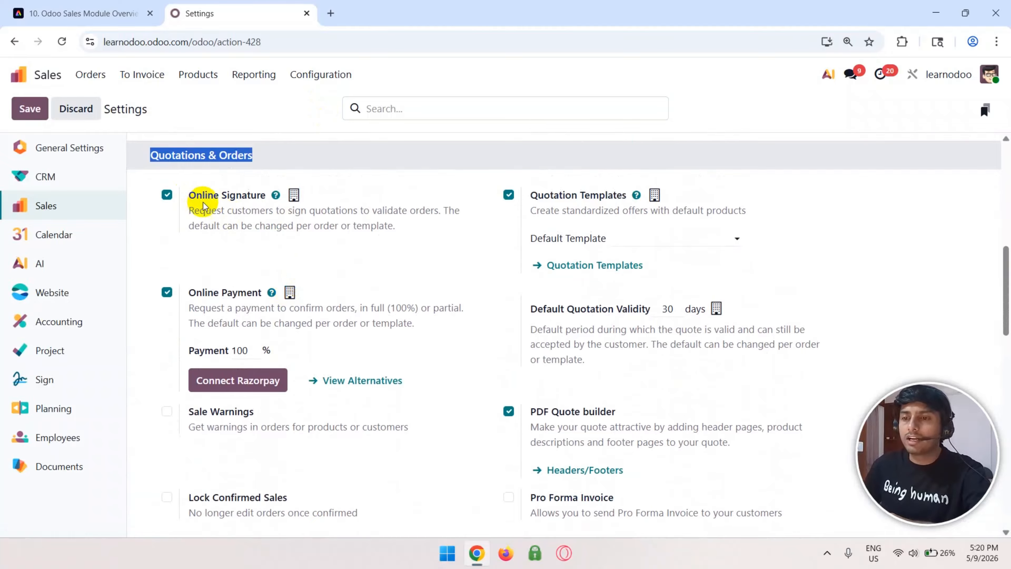
{"action": "left_click_drag", "start_coordinate": [189, 196], "coordinate": [246, 196]}
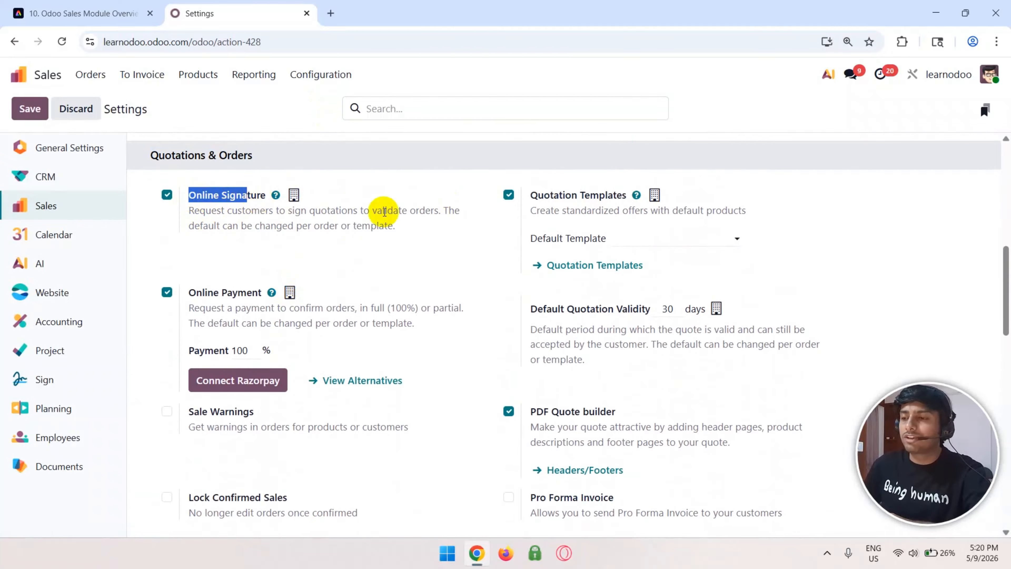
{"action": "left_click", "coordinate": [644, 240]}
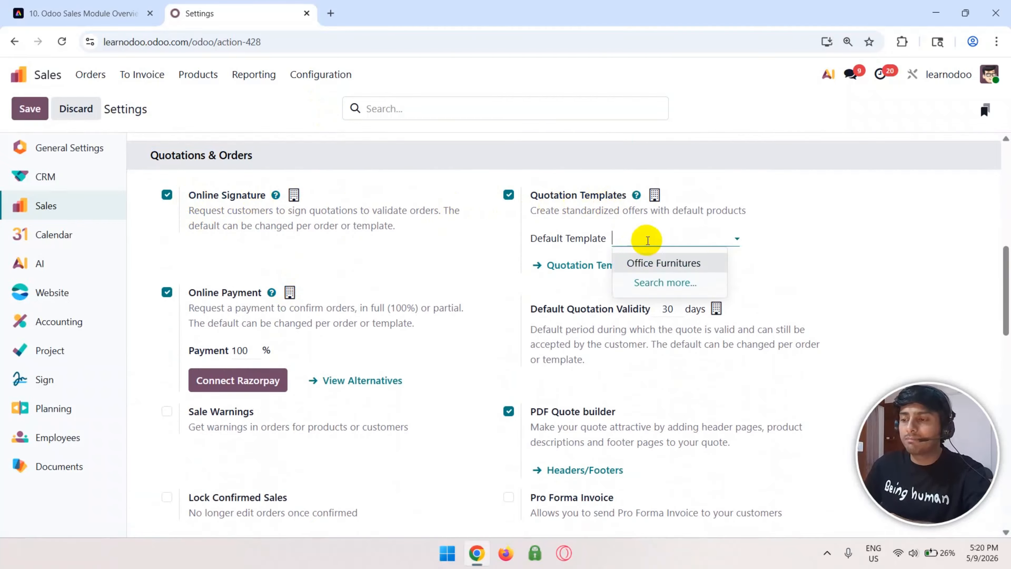
{"action": "left_click", "coordinate": [780, 238]}
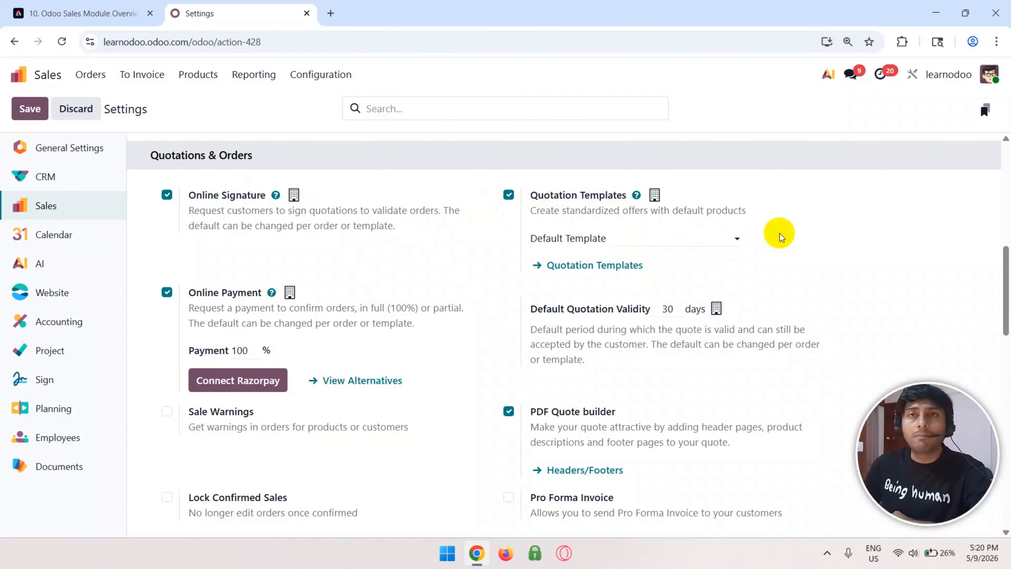
Review the PDF Quote builder, Lock Confirmed Sales and Shipping settings, and return to the Online Payment option.
{"action": "scroll", "coordinate": [576, 305], "scroll_direction": "down", "scroll_amount": 3}
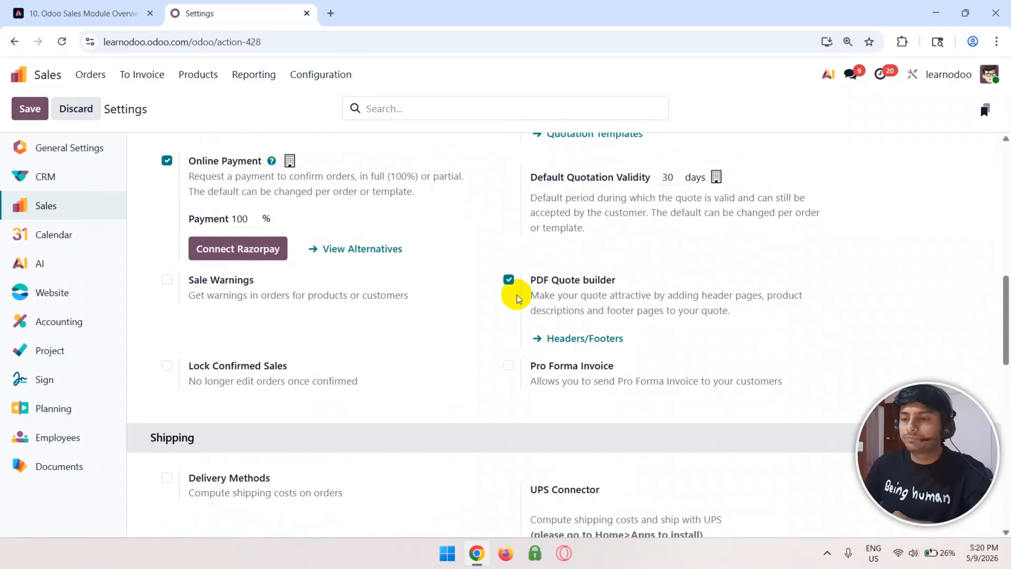
{"action": "scroll", "coordinate": [281, 264], "scroll_direction": "down", "scroll_amount": 3}
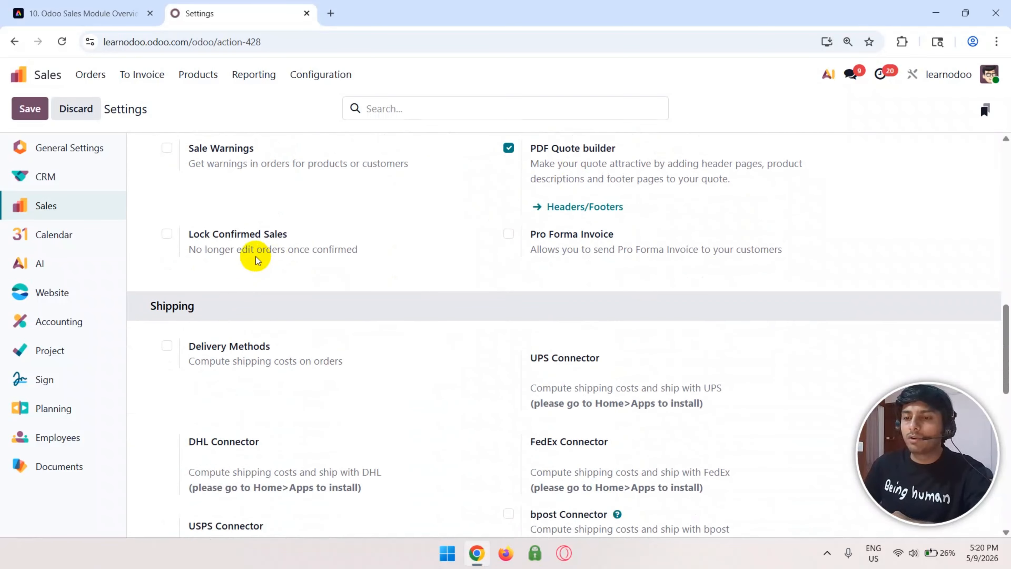
{"action": "scroll", "coordinate": [255, 255], "scroll_direction": "up", "scroll_amount": 5}
{"action": "left_click", "coordinate": [265, 325]}
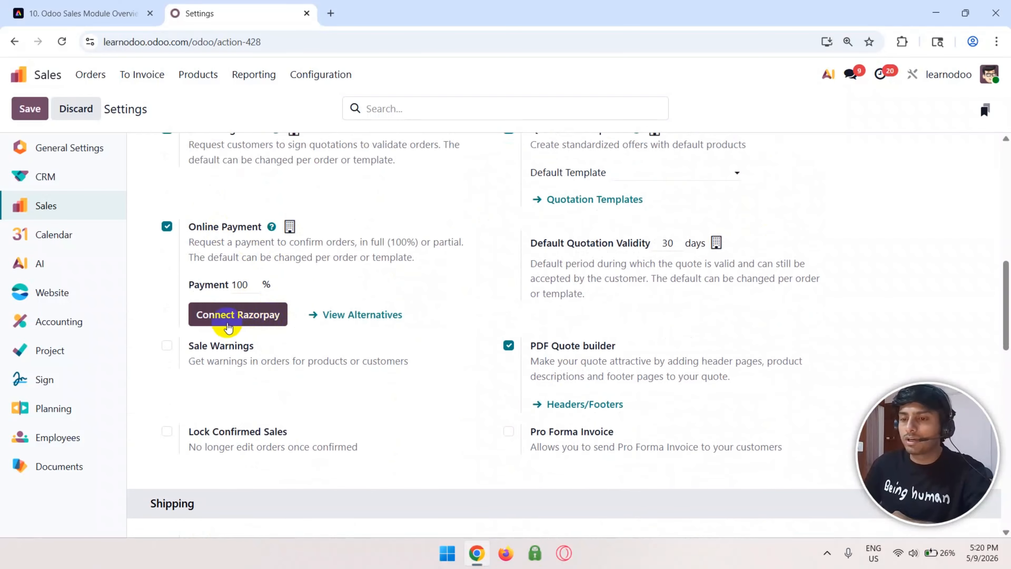
Examine the Shipping, Invoicing and Connectors sections of the Sales settings, and return to the Product Catalog section.
{"action": "scroll", "coordinate": [294, 329], "scroll_direction": "down", "scroll_amount": 1}
{"action": "scroll", "coordinate": [295, 329], "scroll_direction": "down", "scroll_amount": 5}
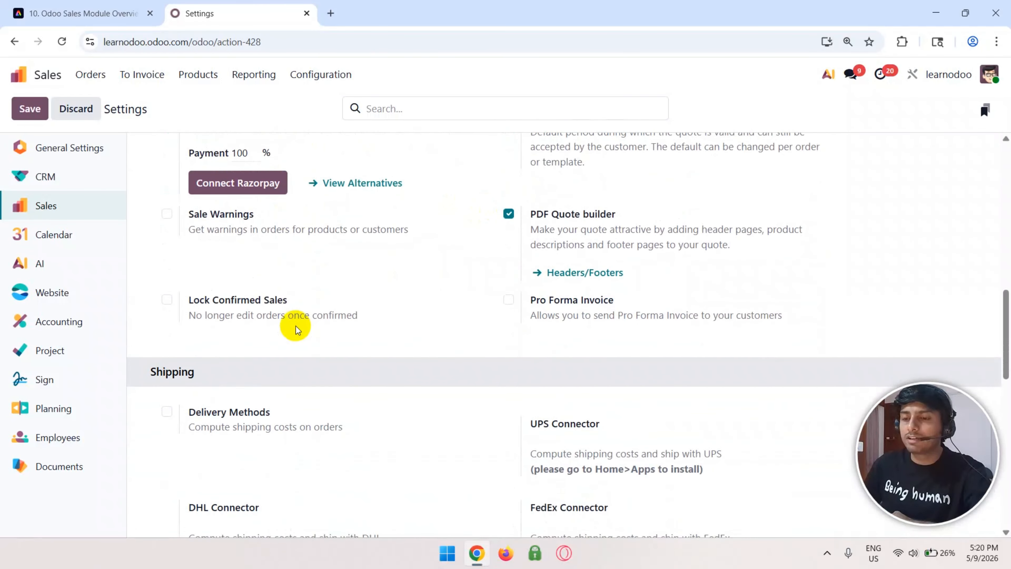
{"action": "scroll", "coordinate": [211, 250], "scroll_direction": "down", "scroll_amount": 6}
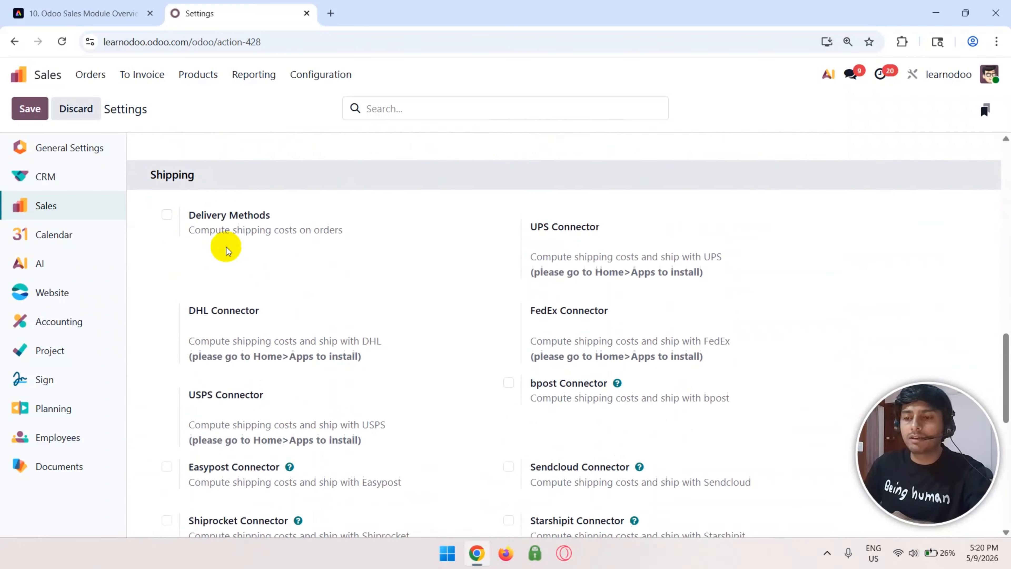
{"action": "scroll", "coordinate": [233, 255], "scroll_direction": "up", "scroll_amount": 3}
{"action": "scroll", "coordinate": [233, 255], "scroll_direction": "up", "scroll_amount": 2}
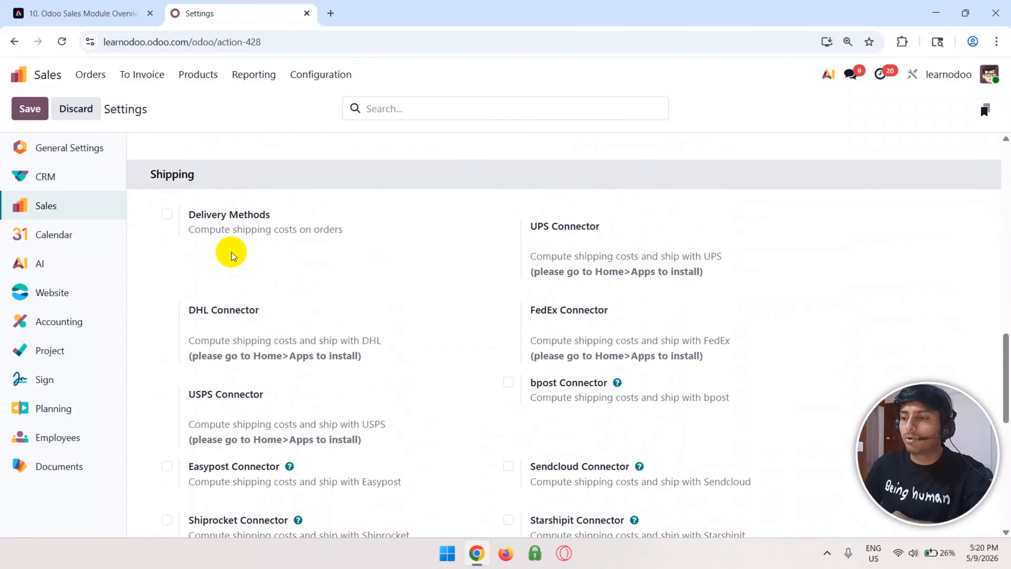
{"action": "scroll", "coordinate": [233, 255], "scroll_direction": "down", "scroll_amount": 9}
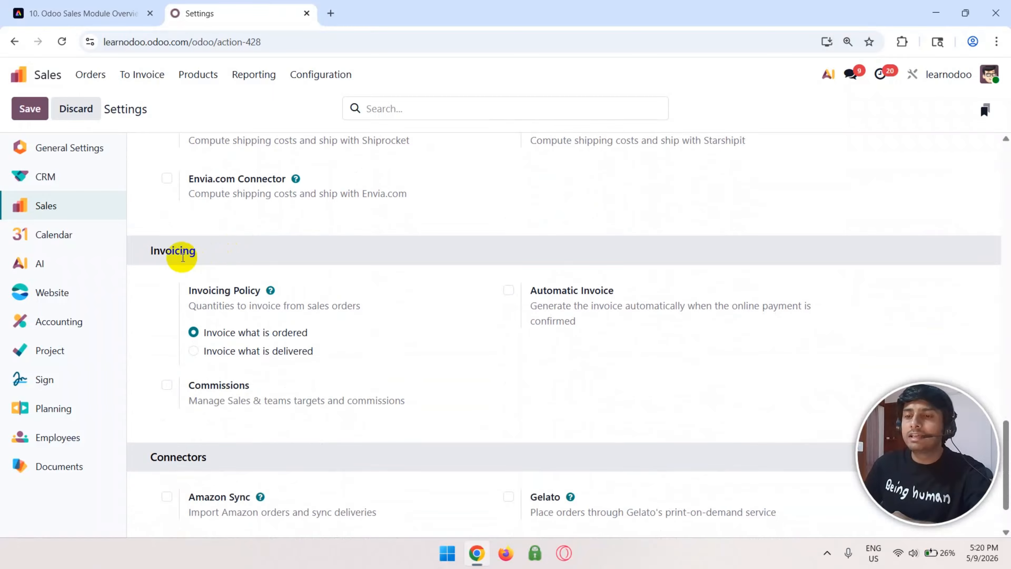
{"action": "scroll", "coordinate": [219, 281], "scroll_direction": "down", "scroll_amount": 2}
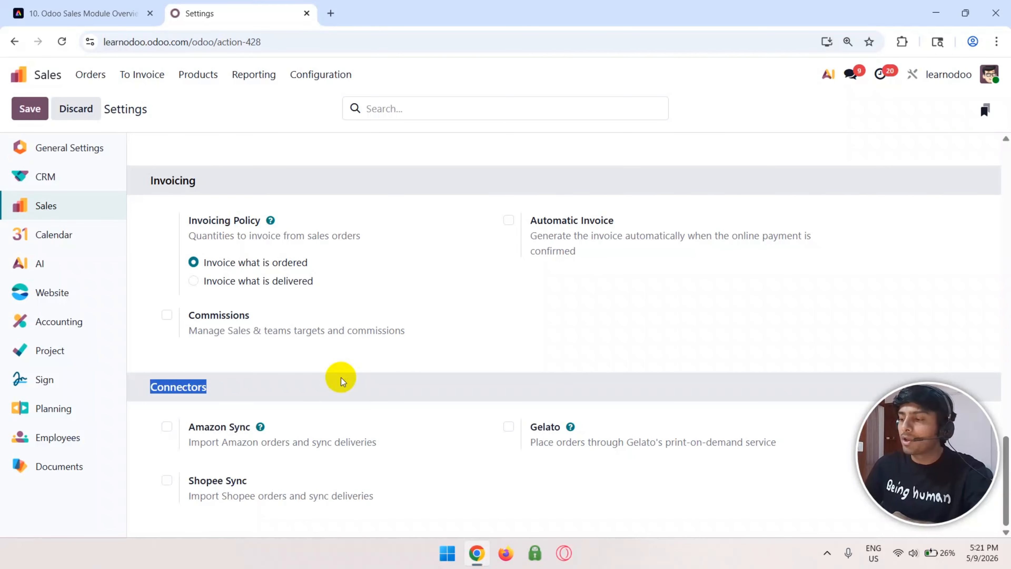
{"action": "scroll", "coordinate": [271, 438], "scroll_direction": "up", "scroll_amount": 15}
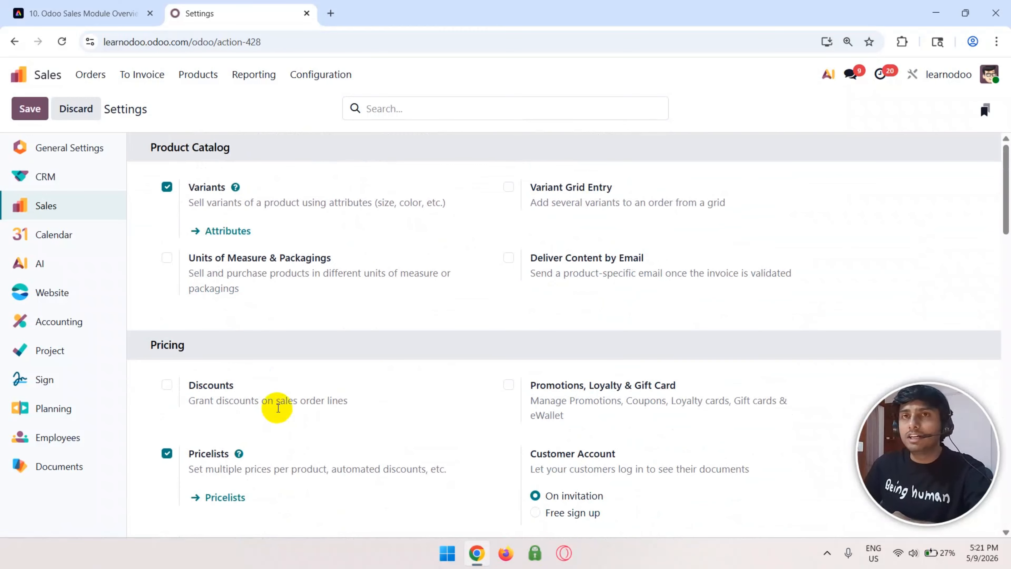
Look over the Sales configuration options for Sales Orders, Products, Online Payments and Activities.
{"action": "left_click", "coordinate": [319, 73]}
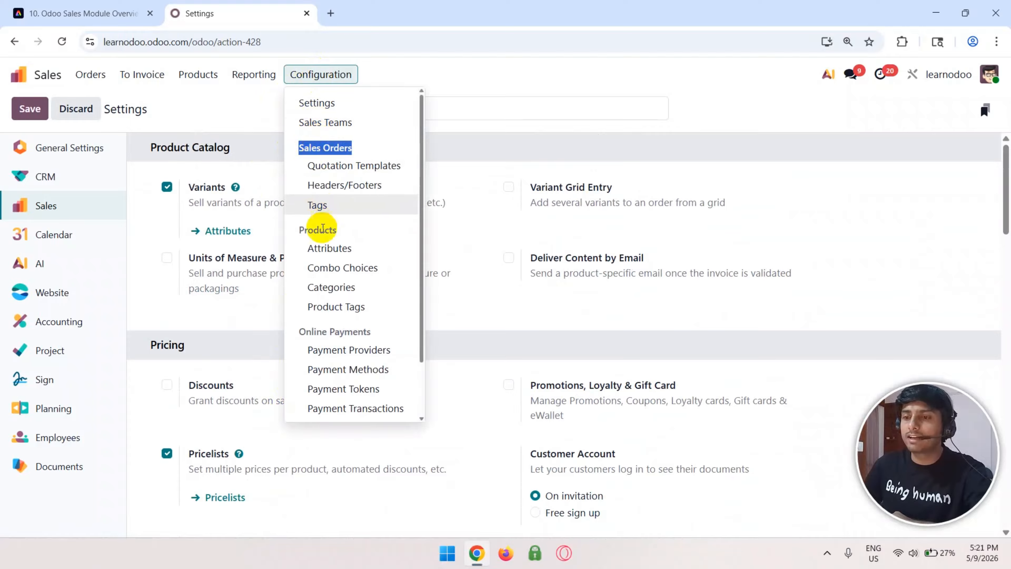
{"action": "double_click", "coordinate": [322, 229]}
{"action": "triple_click", "coordinate": [346, 331]}
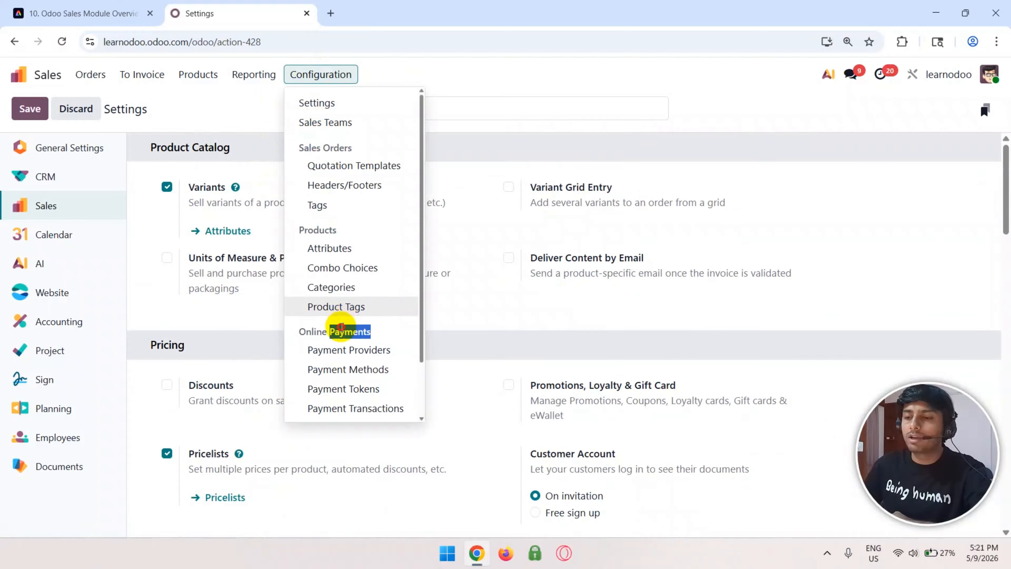
{"action": "scroll", "coordinate": [345, 330], "scroll_direction": "down", "scroll_amount": 2}
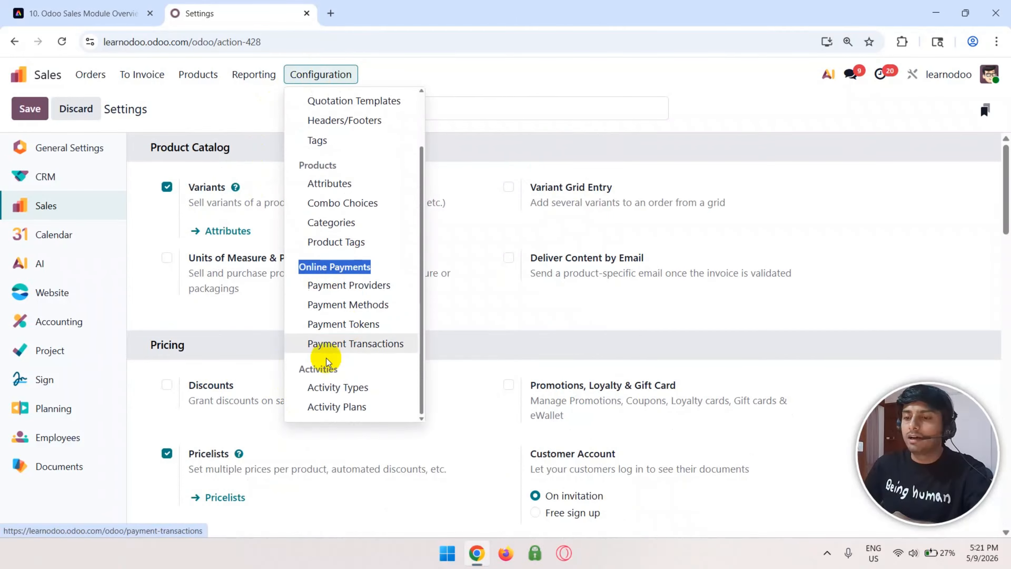
{"action": "left_click", "coordinate": [322, 365]}
{"action": "scroll", "coordinate": [334, 256], "scroll_direction": "up", "scroll_amount": 2}
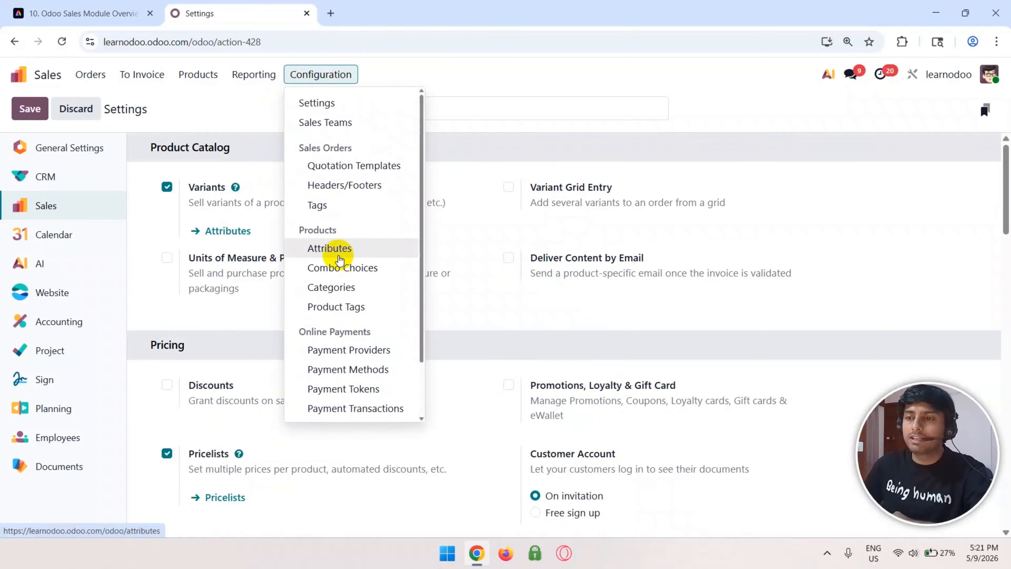
{"action": "left_click", "coordinate": [447, 78]}
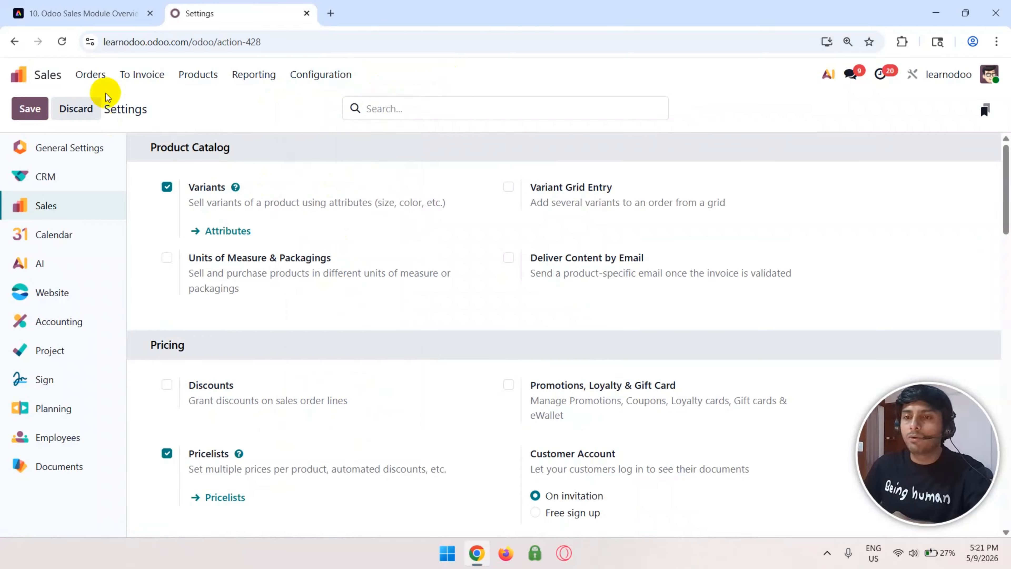
Open the quotations list and start a new quotation, looking over its empty form.
{"action": "left_click", "coordinate": [120, 76]}
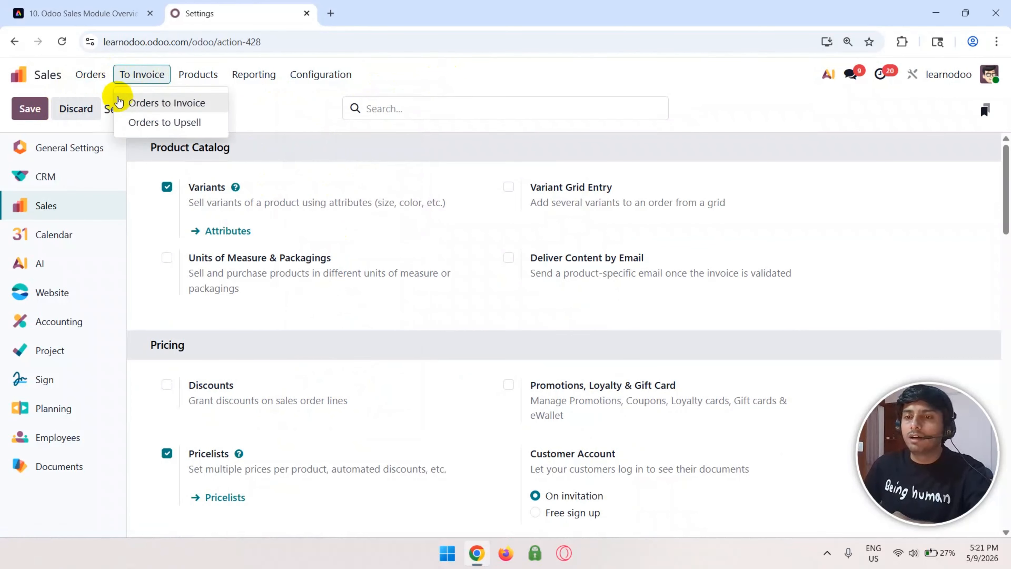
{"action": "left_click", "coordinate": [86, 75]}
{"action": "left_click", "coordinate": [86, 102]}
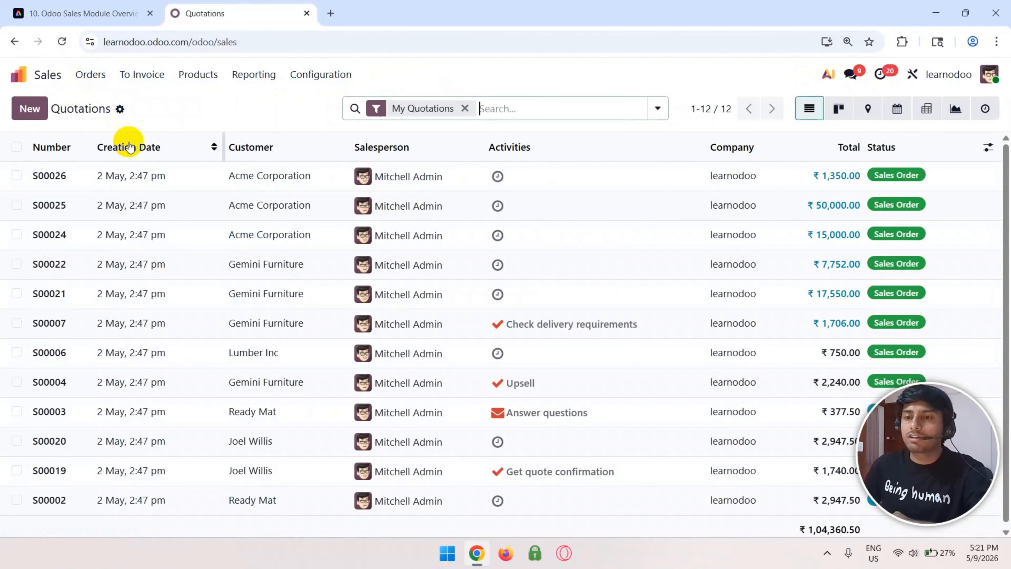
{"action": "left_click", "coordinate": [29, 109]}
{"action": "scroll", "coordinate": [163, 251], "scroll_direction": "down", "scroll_amount": 5}
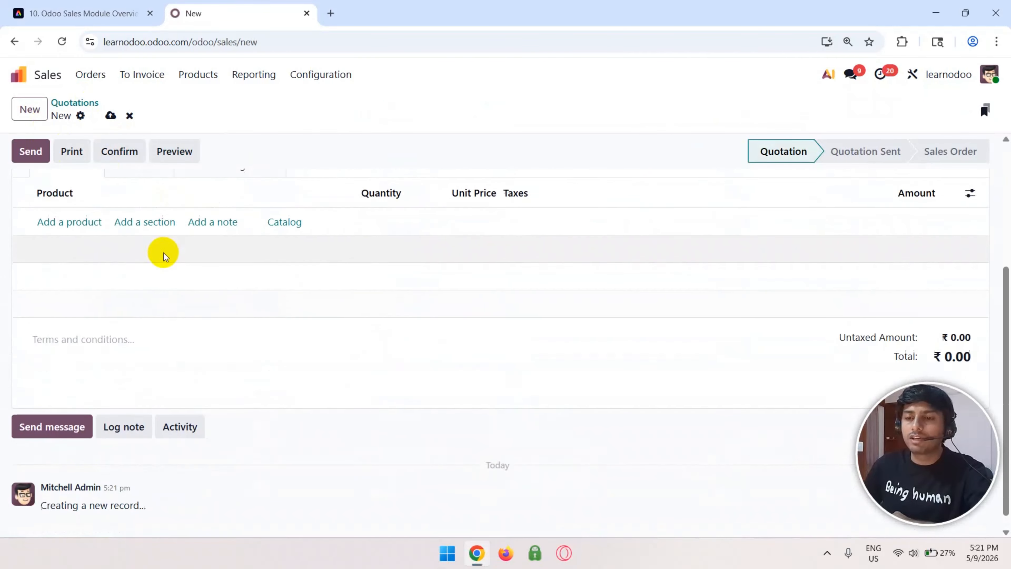
{"action": "scroll", "coordinate": [153, 265], "scroll_direction": "up", "scroll_amount": 5}
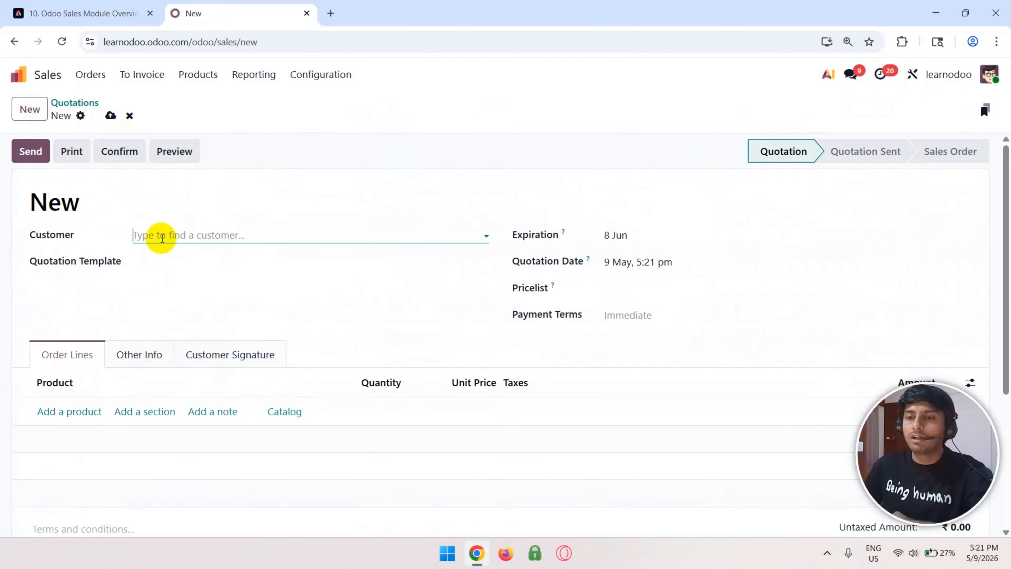
Set the quotation's customer to Gemini Furniture and its payment terms to 15 Days.
{"action": "left_click", "coordinate": [158, 235]}
{"action": "left_click", "coordinate": [190, 259]}
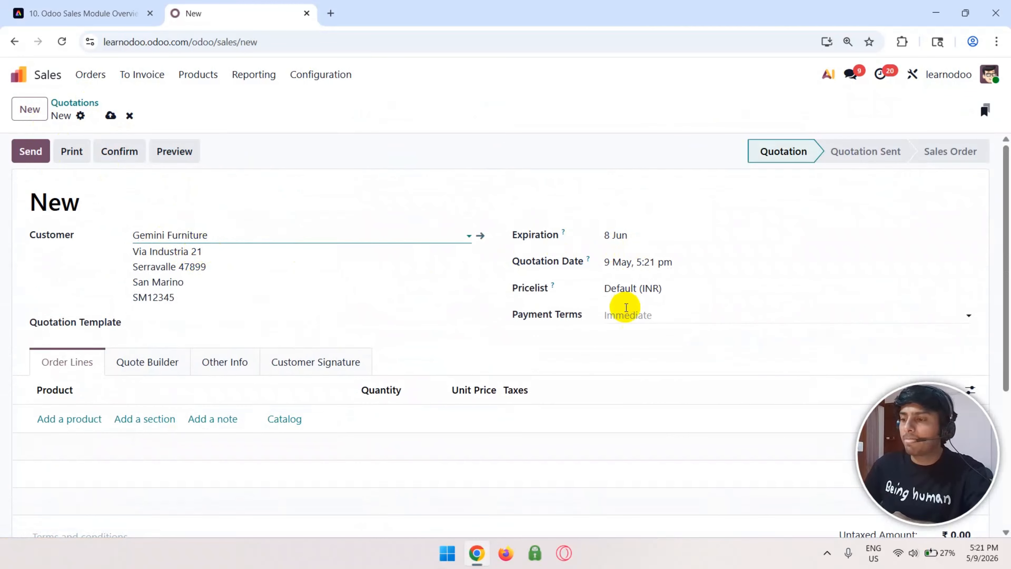
{"action": "left_click", "coordinate": [621, 316]}
{"action": "left_click", "coordinate": [642, 359]}
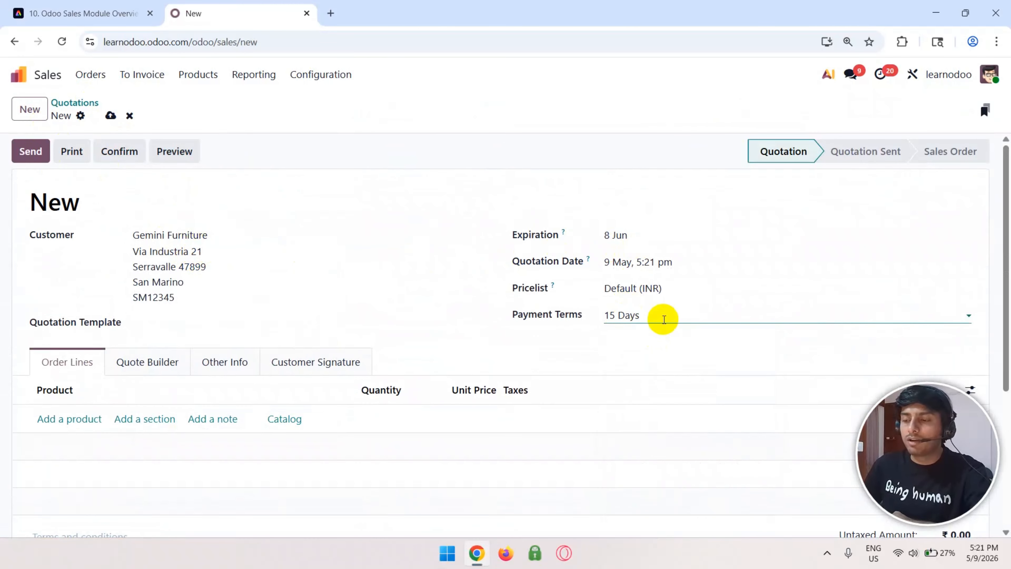
Add two Booking Fees product lines to the quotation's order lines.
{"action": "scroll", "coordinate": [310, 317], "scroll_direction": "down", "scroll_amount": 3}
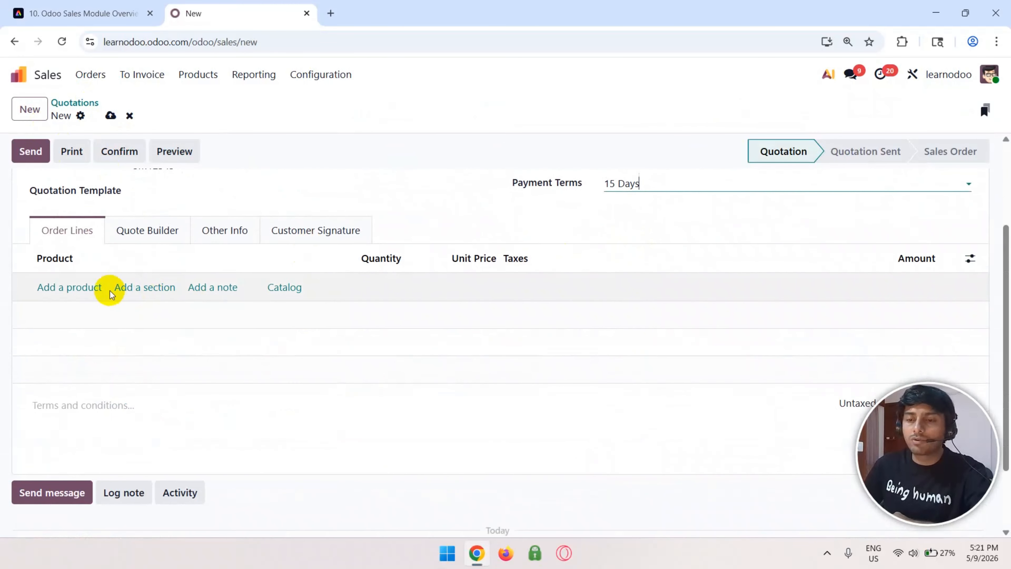
{"action": "left_click", "coordinate": [83, 287]}
{"action": "left_click", "coordinate": [116, 329]}
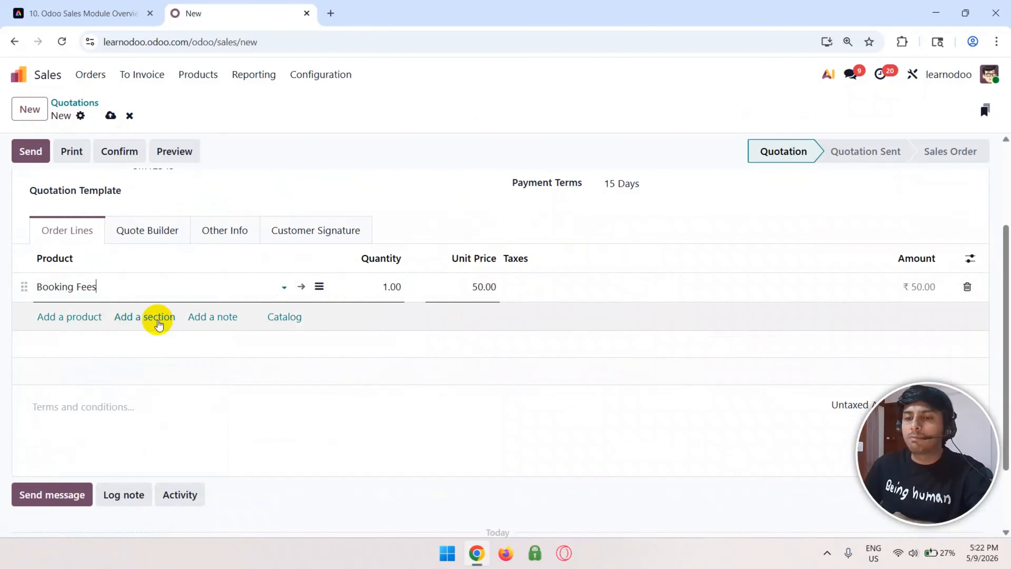
{"action": "left_click", "coordinate": [95, 317]}
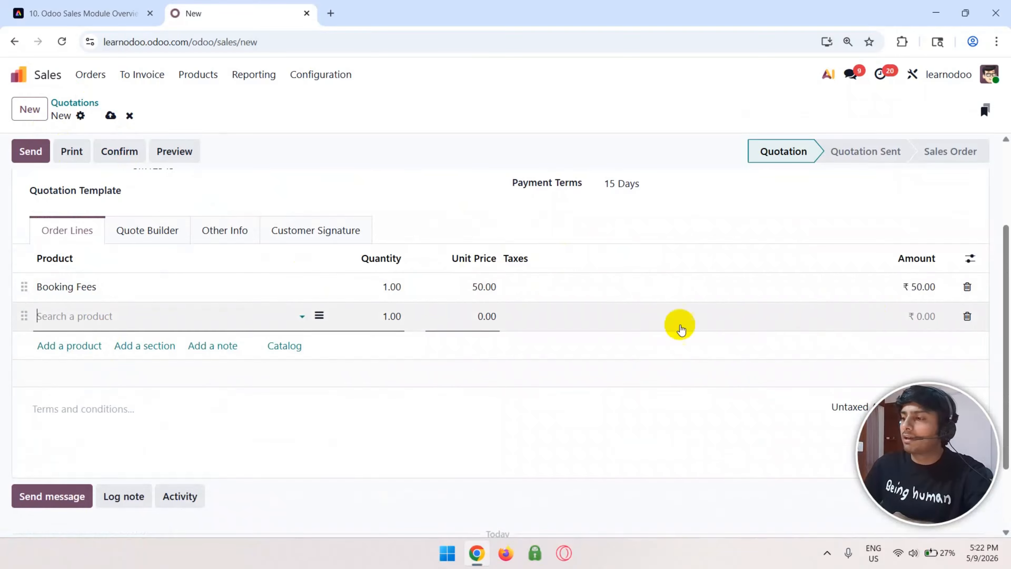
{"action": "left_click", "coordinate": [150, 319]}
{"action": "left_click", "coordinate": [107, 359]}
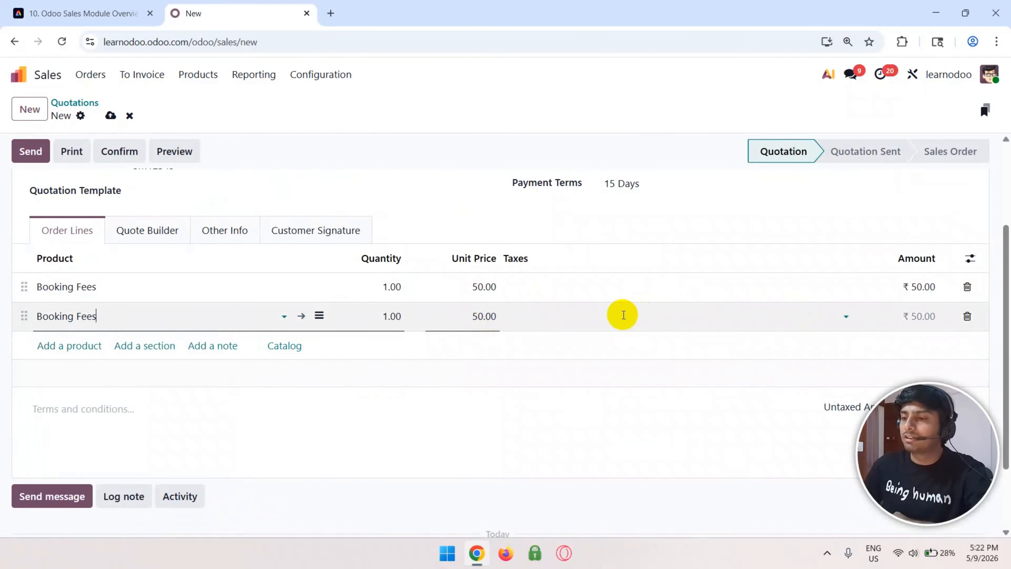
Check the quotation's terms and conditions area and its additional actions, such as Duplicate, Share and Generate a Payment Link.
{"action": "scroll", "coordinate": [316, 353], "scroll_direction": "down", "scroll_amount": 2}
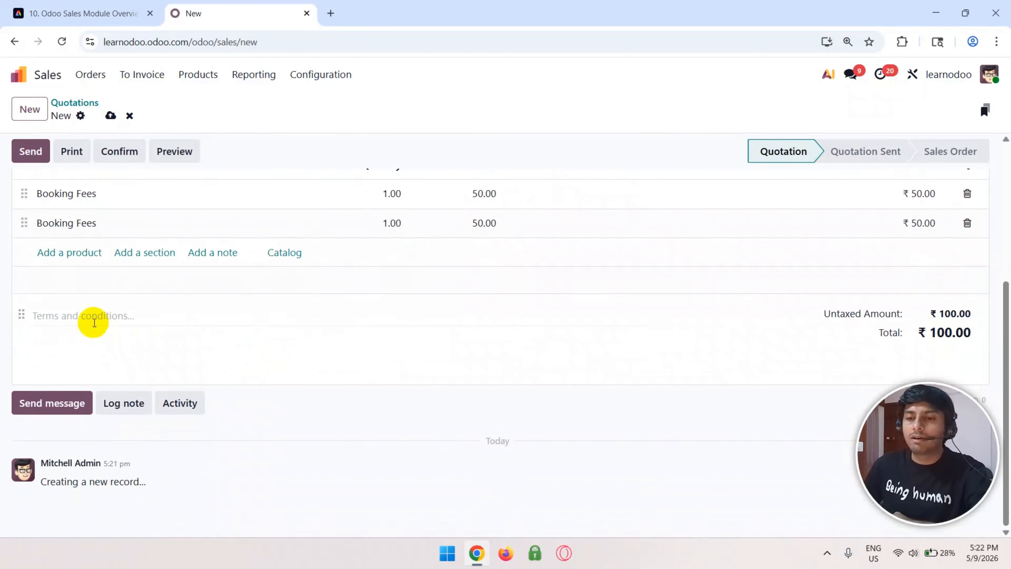
{"action": "left_click", "coordinate": [119, 326]}
{"action": "left_click", "coordinate": [87, 353]}
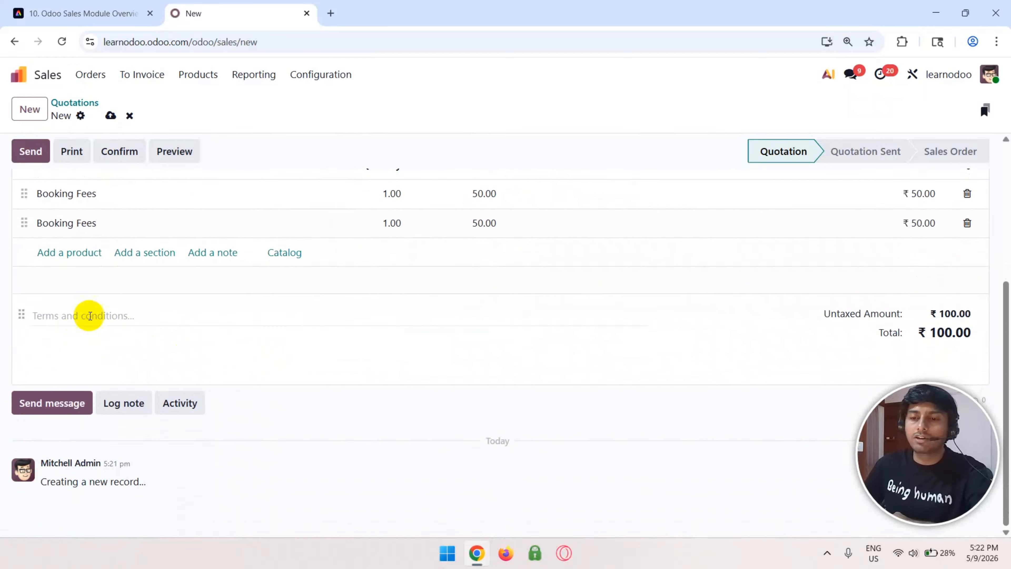
{"action": "left_click", "coordinate": [96, 316]}
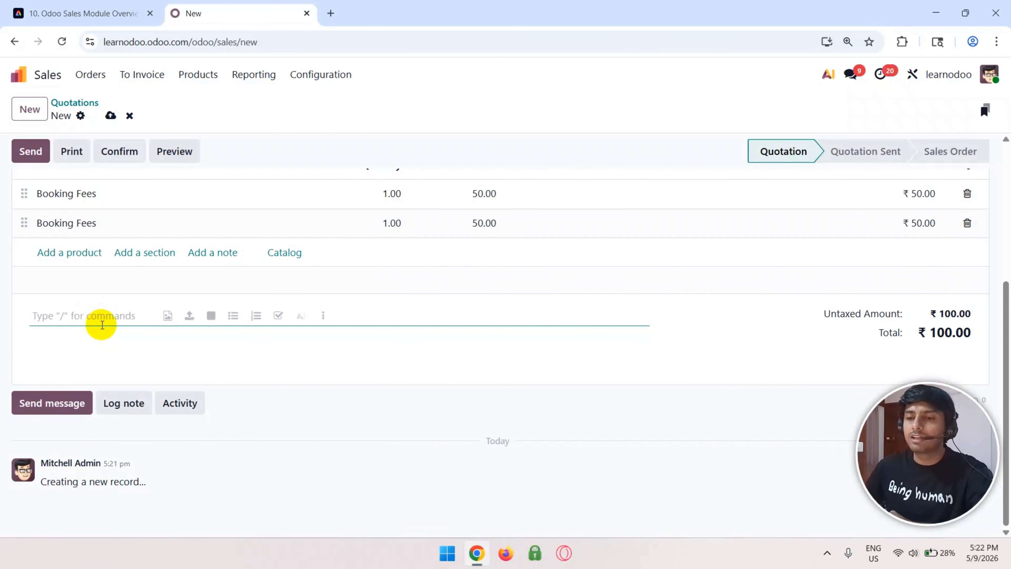
{"action": "scroll", "coordinate": [102, 325], "scroll_direction": "up", "scroll_amount": 5}
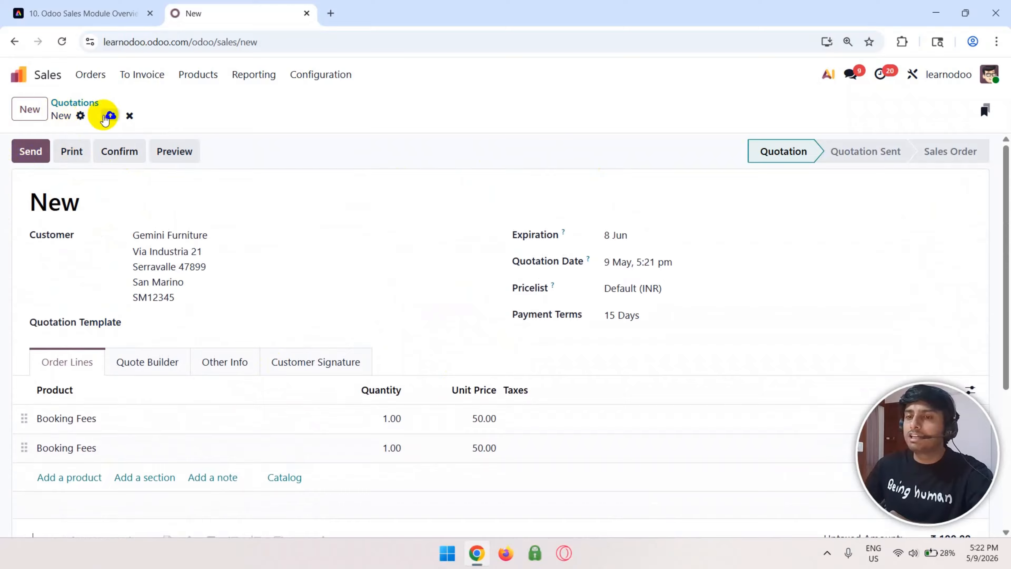
{"action": "left_click", "coordinate": [80, 116]}
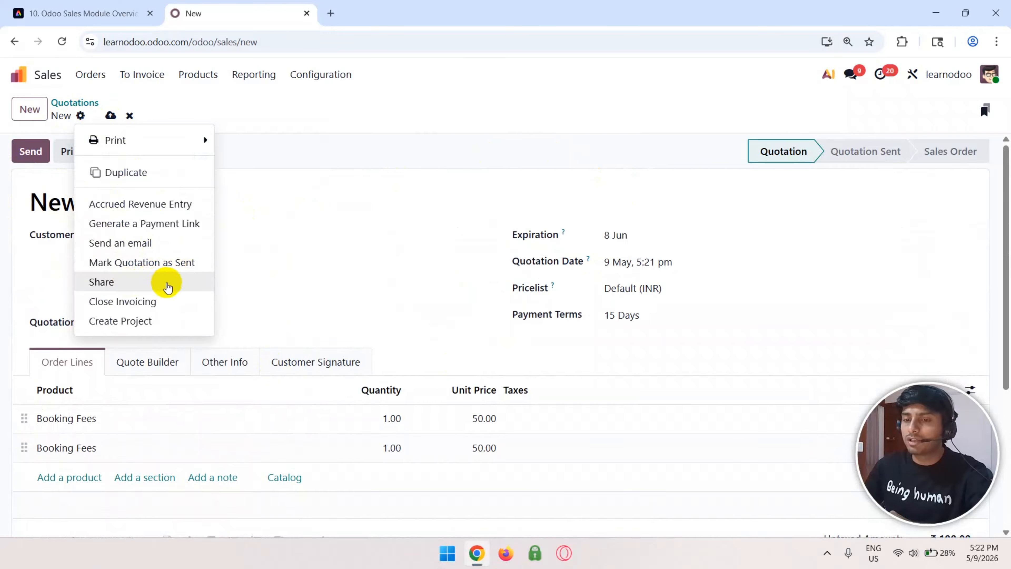
{"action": "left_click", "coordinate": [313, 234]}
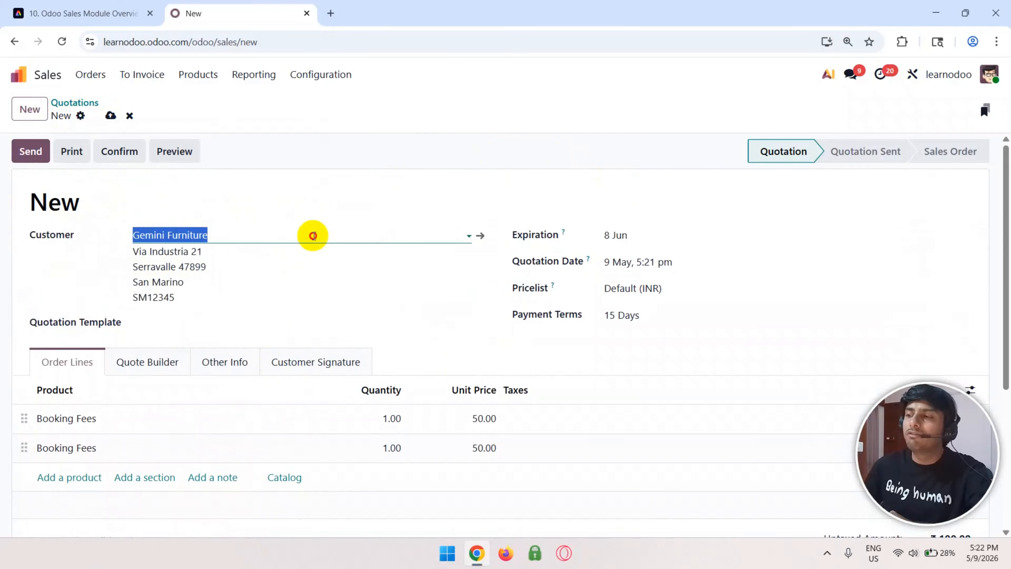
{"action": "left_click", "coordinate": [365, 129]}
Open an internal note entry on the new quotation.
{"action": "scroll", "coordinate": [320, 244], "scroll_direction": "down", "scroll_amount": 5}
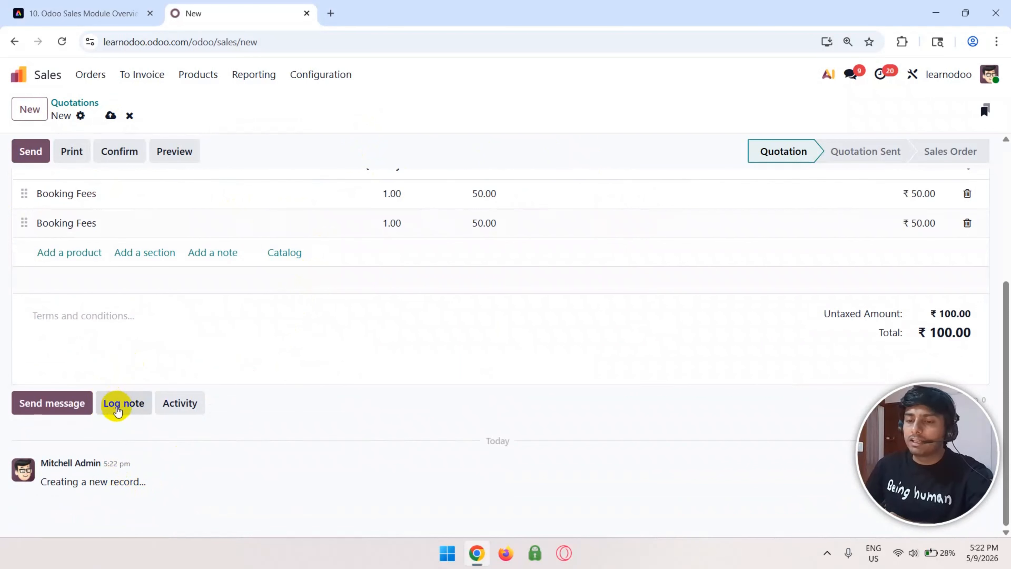
{"action": "left_click", "coordinate": [122, 412]}
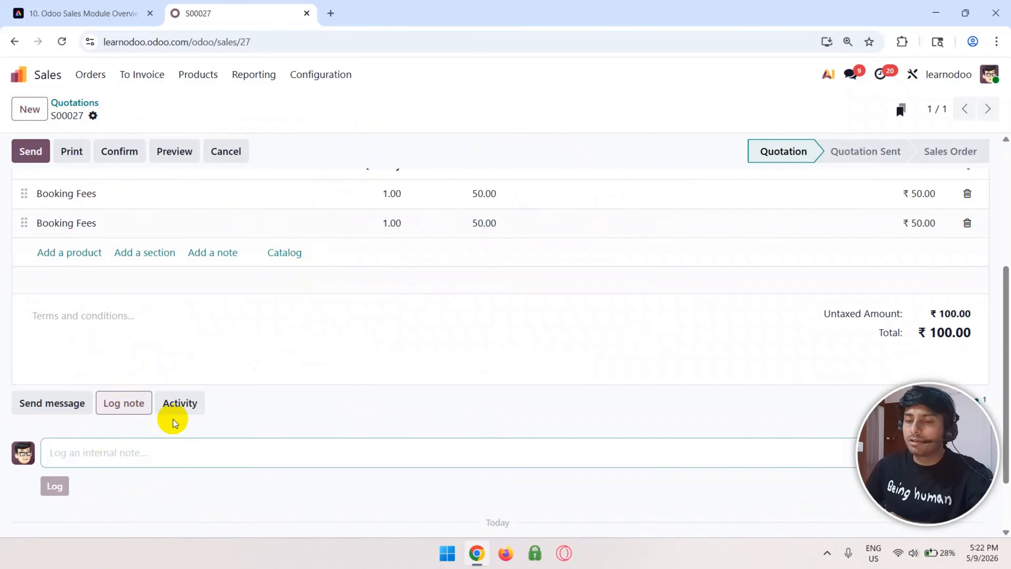
Look through the Email, Call, Meeting and Document activity types, close the scheduling form without saving, and review the quotation.
{"action": "left_click", "coordinate": [177, 411]}
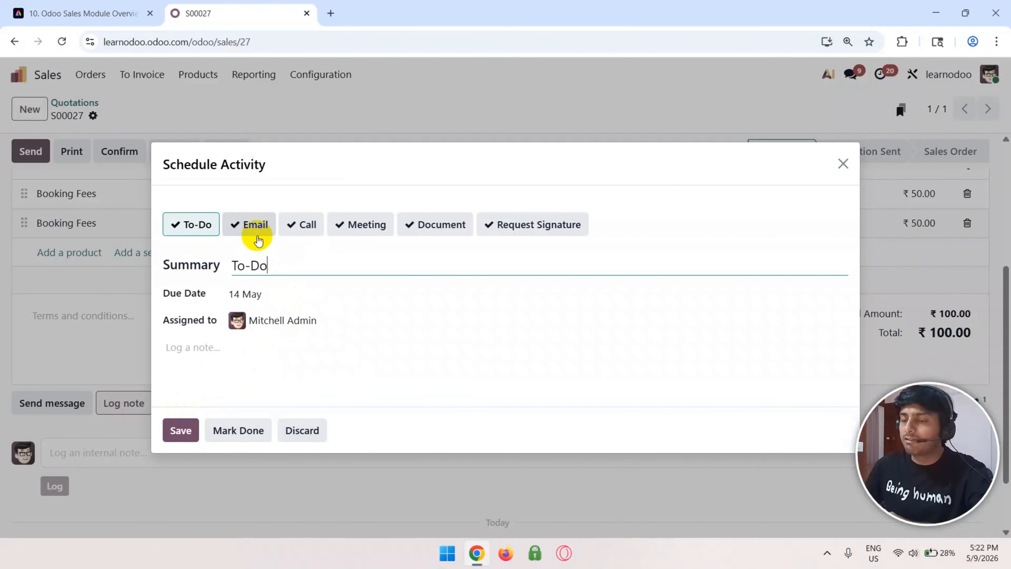
{"action": "left_click", "coordinate": [257, 226]}
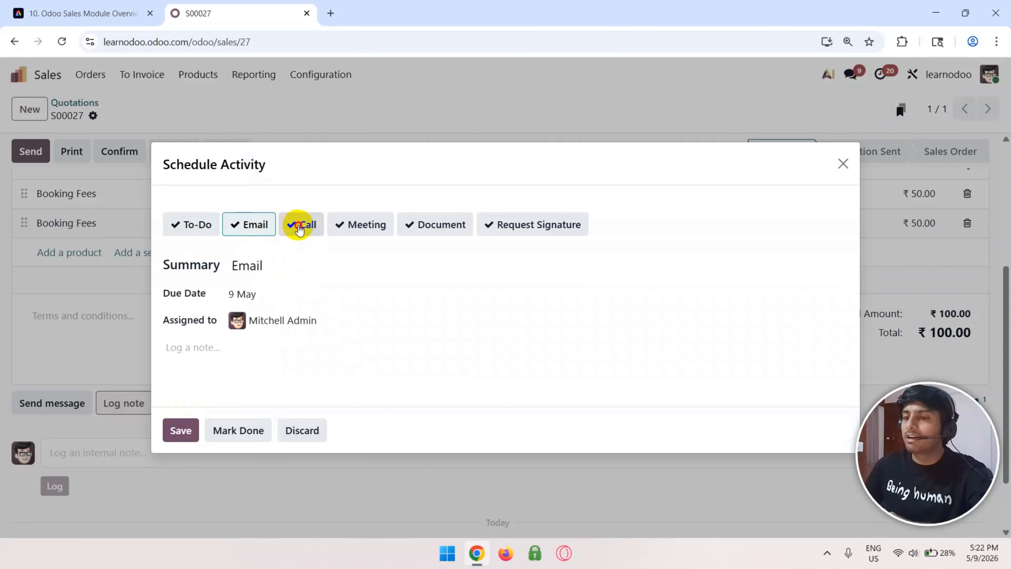
{"action": "left_click", "coordinate": [299, 226]}
{"action": "left_click", "coordinate": [356, 226]}
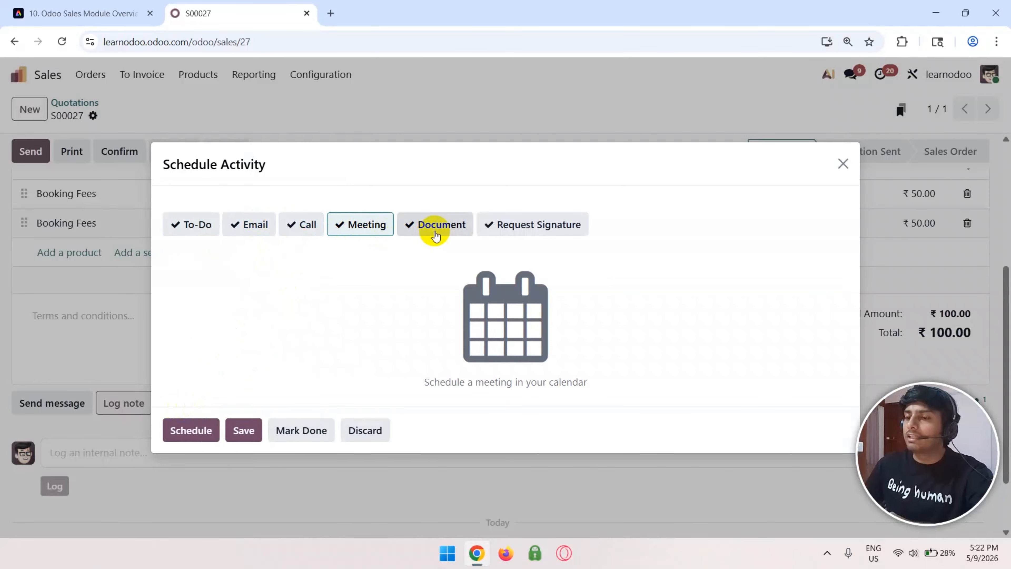
{"action": "left_click", "coordinate": [438, 235]}
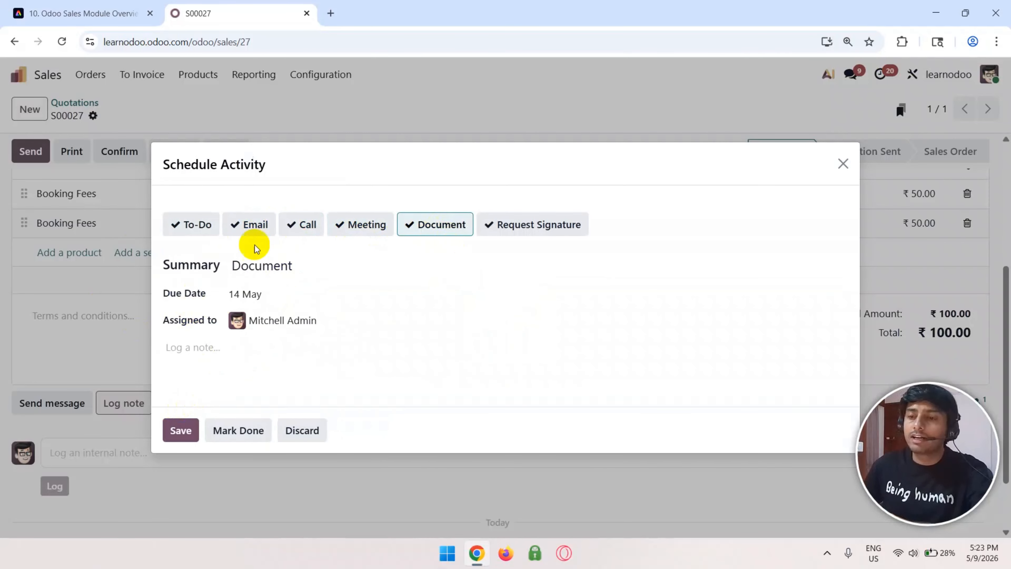
{"action": "left_click", "coordinate": [844, 163]}
{"action": "scroll", "coordinate": [157, 437], "scroll_direction": "down", "scroll_amount": 1}
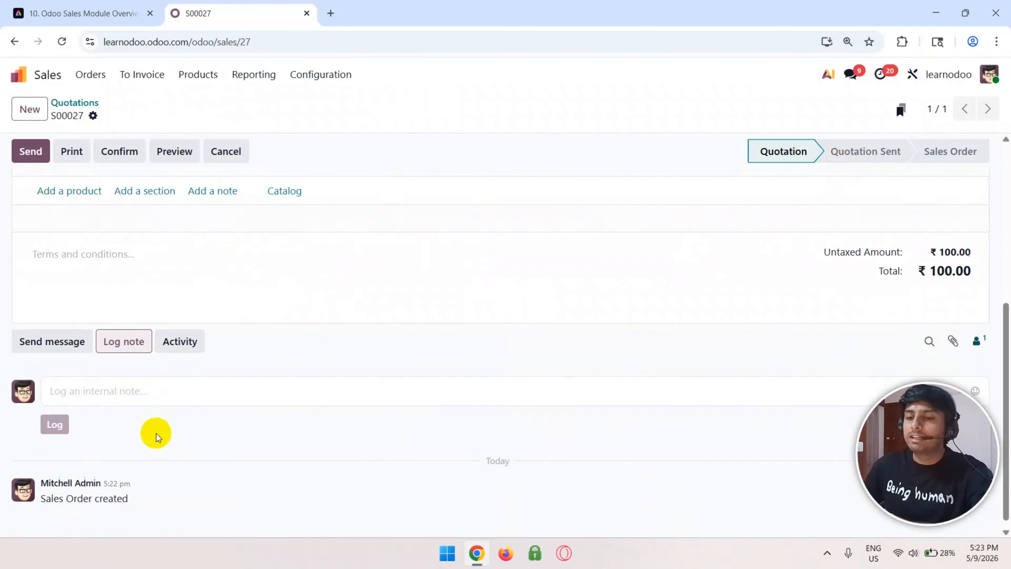
{"action": "scroll", "coordinate": [147, 440], "scroll_direction": "up", "scroll_amount": 5}
{"action": "scroll", "coordinate": [149, 442], "scroll_direction": "down", "scroll_amount": 5}
{"action": "scroll", "coordinate": [153, 438], "scroll_direction": "up", "scroll_amount": 6}
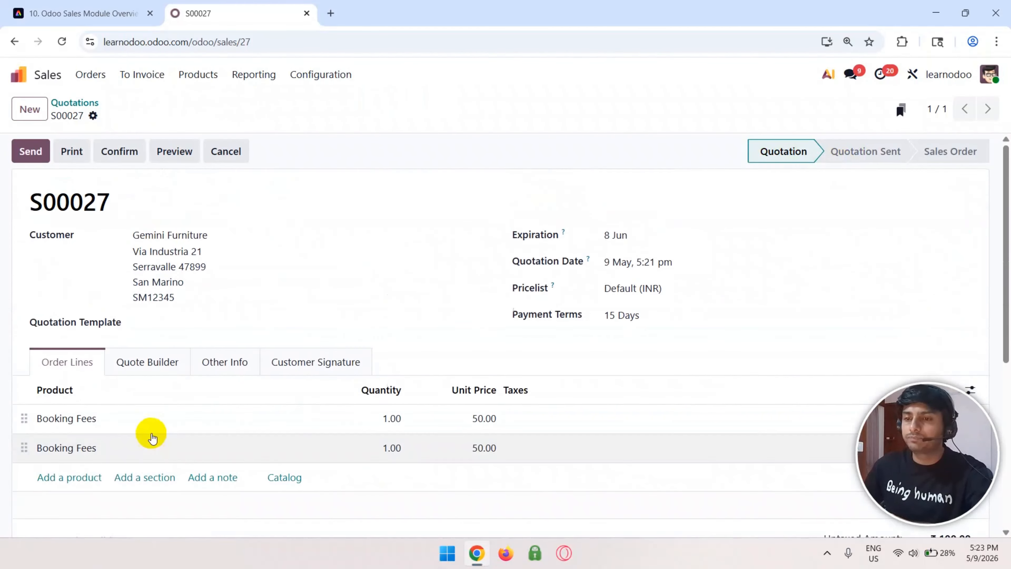
Cancel the Gemini Furniture quotation and return to the quotations list.
{"action": "left_click", "coordinate": [228, 152]}
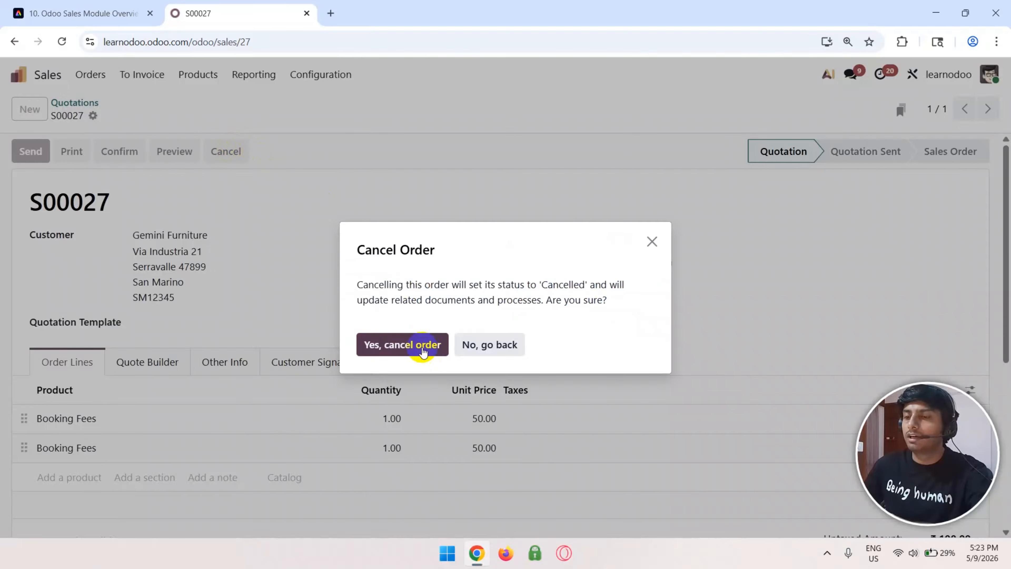
{"action": "left_click", "coordinate": [423, 352]}
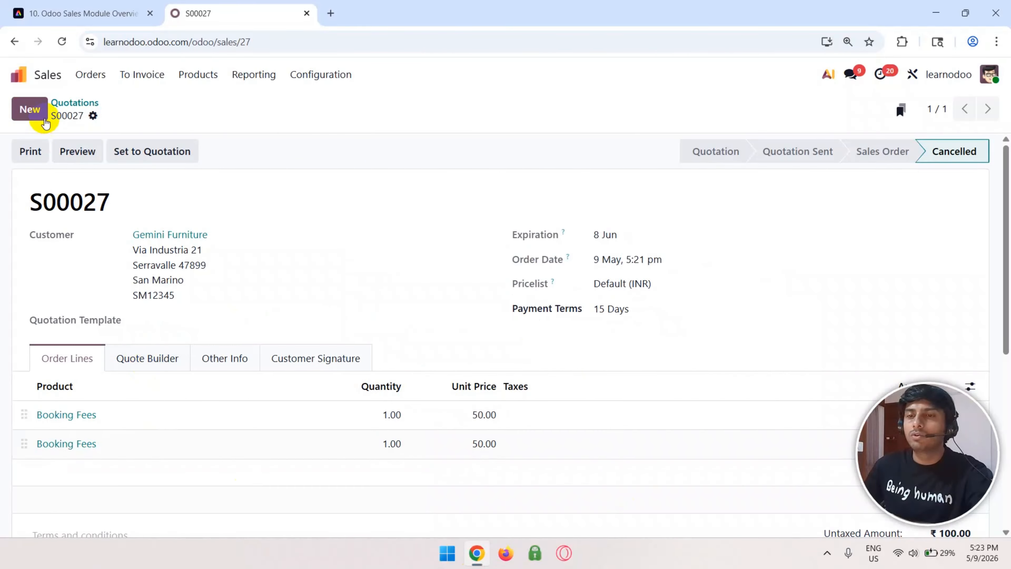
{"action": "left_click", "coordinate": [74, 103]}
Check the quotations list's additional actions and its filter, grouping and favorites options.
{"action": "left_click", "coordinate": [122, 110]}
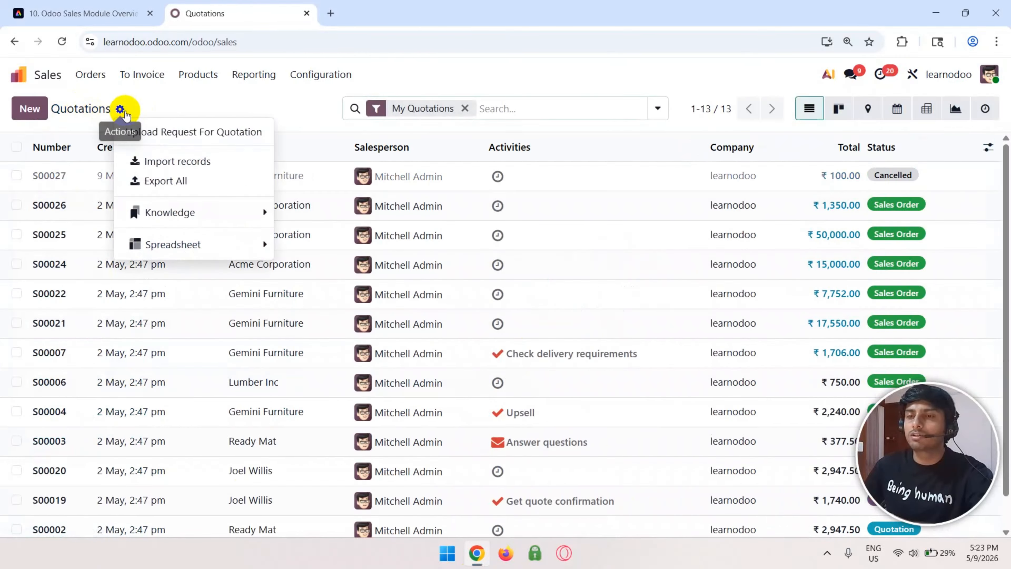
{"action": "left_click", "coordinate": [170, 105]}
{"action": "left_click", "coordinate": [525, 113]}
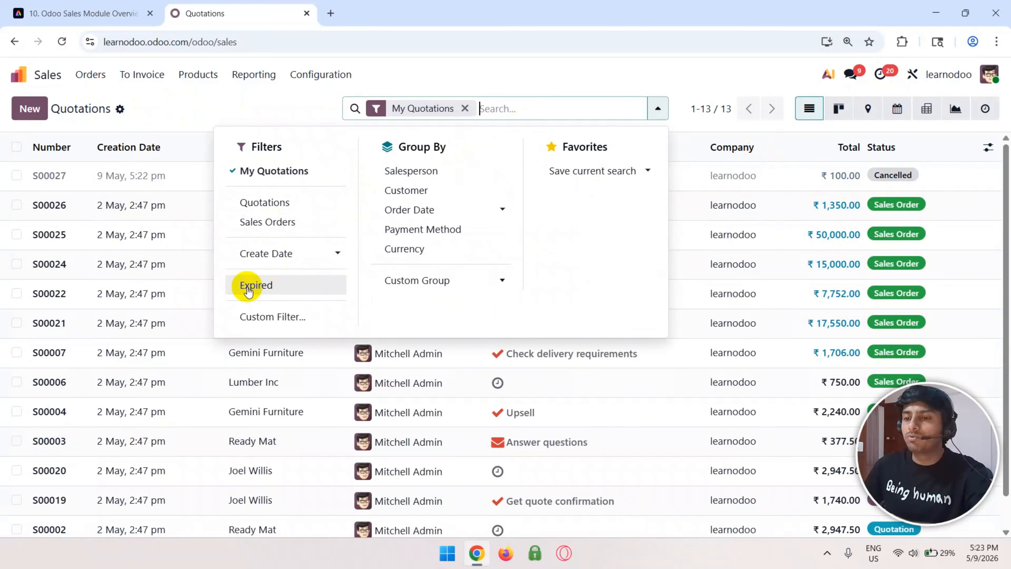
{"action": "left_click", "coordinate": [303, 117]}
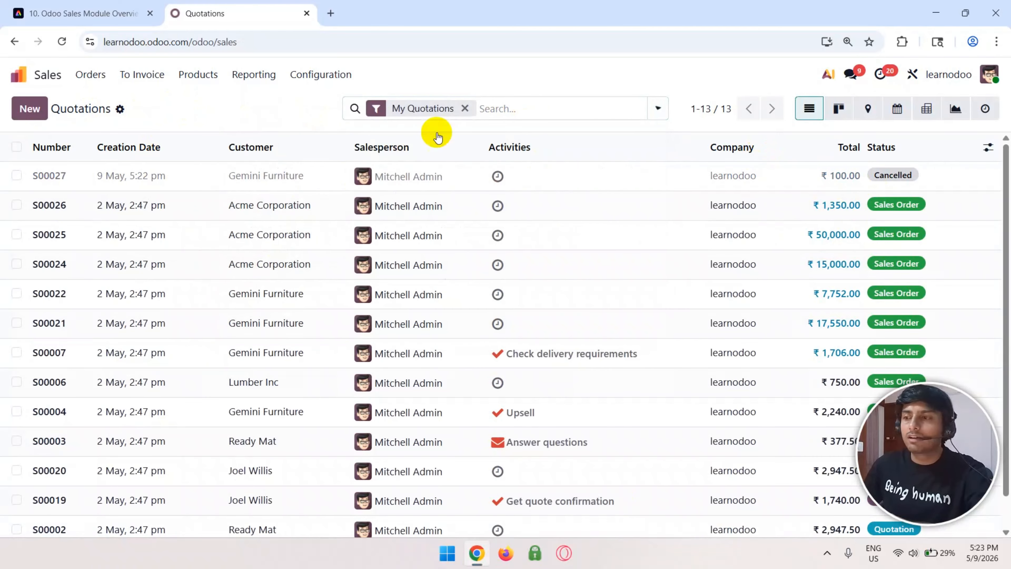
Hide the Company column in the quotations list and show it again.
{"action": "left_click", "coordinate": [989, 148]}
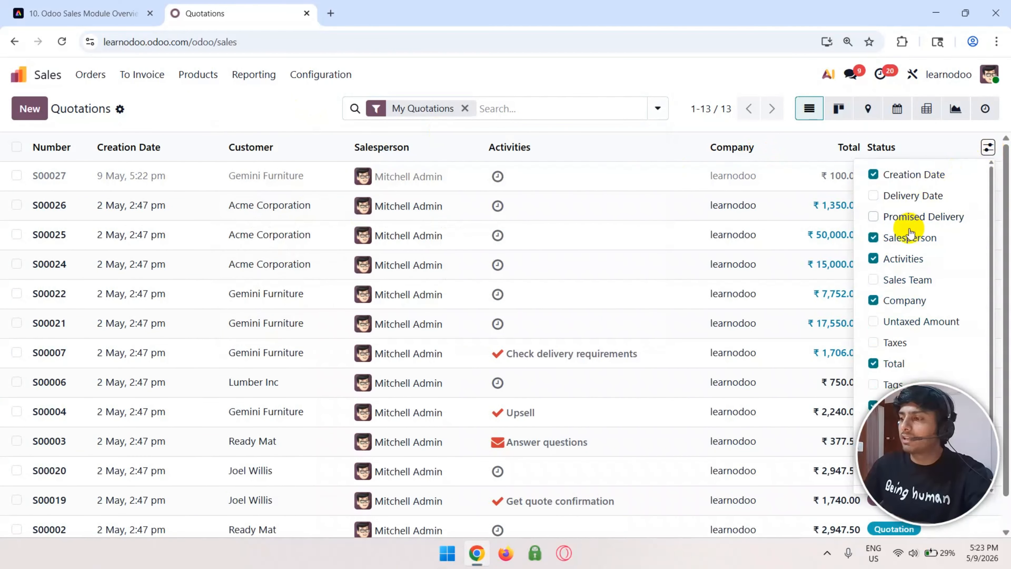
{"action": "scroll", "coordinate": [898, 226], "scroll_direction": "down", "scroll_amount": 1}
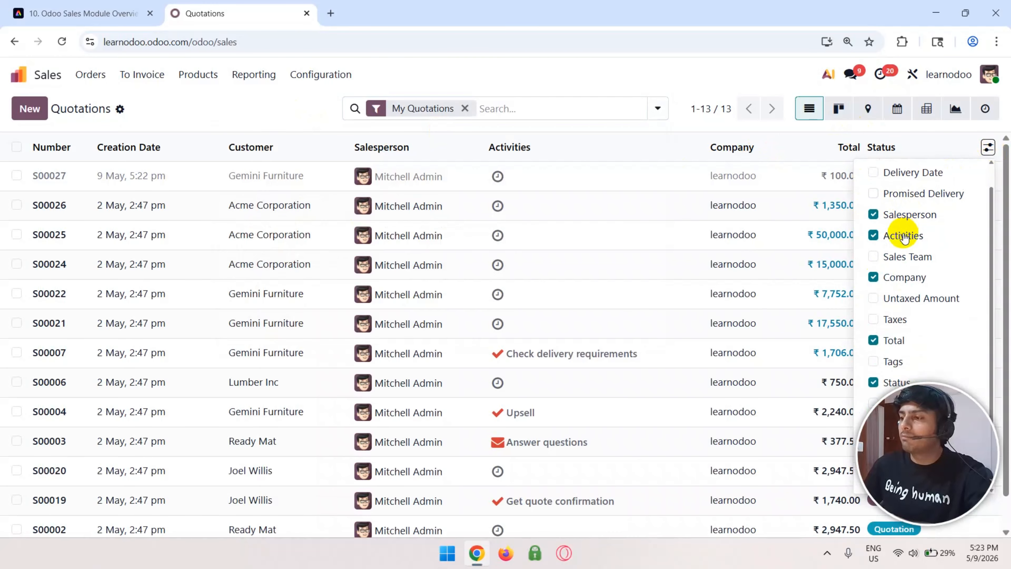
{"action": "left_click", "coordinate": [874, 278]}
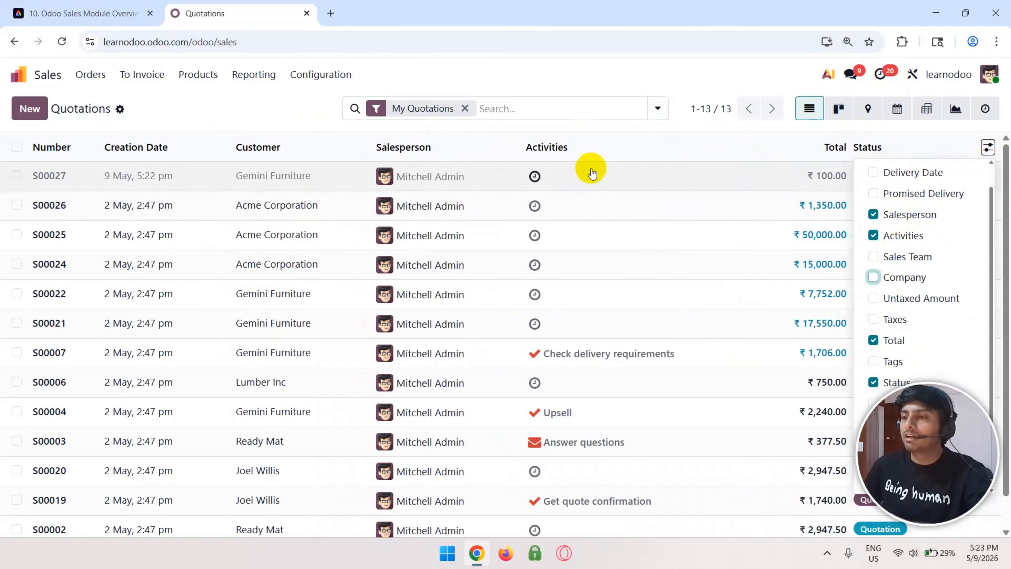
{"action": "left_click", "coordinate": [874, 278]}
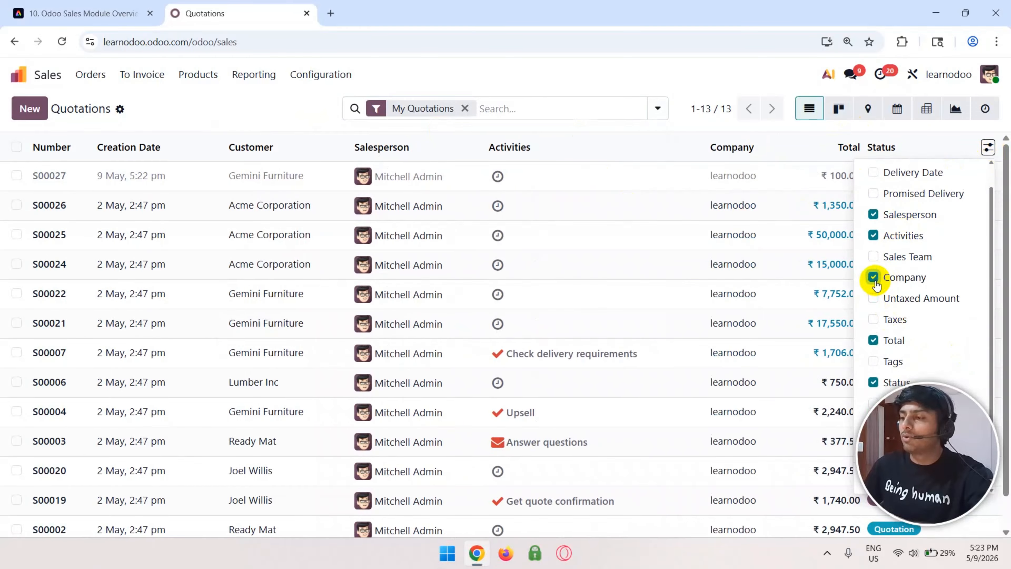
Show the optional Delivery Date, Promised Delivery and Sales Team columns in the quotations list.
{"action": "scroll", "coordinate": [876, 279], "scroll_direction": "up", "scroll_amount": 1}
{"action": "left_click", "coordinate": [873, 195]}
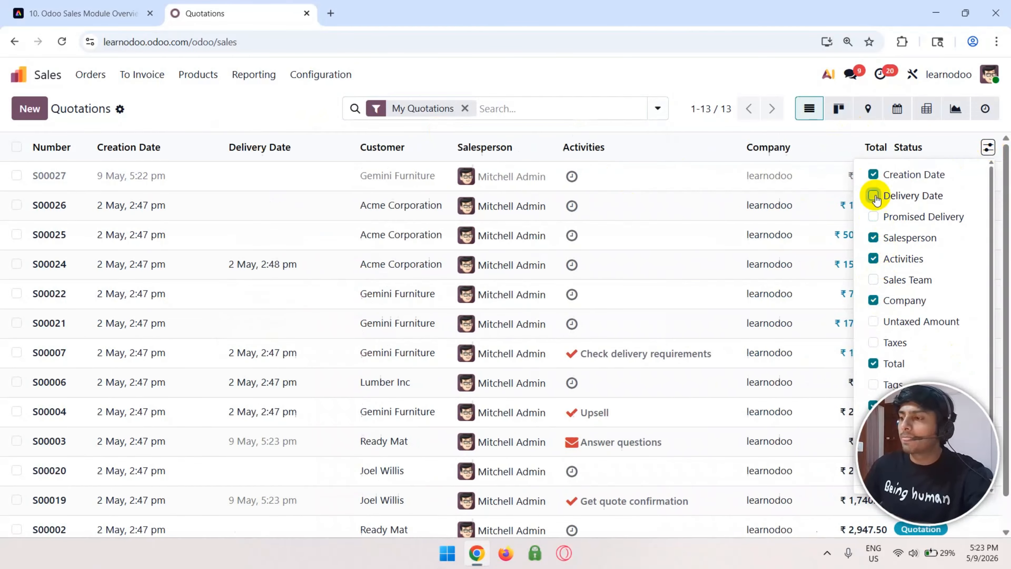
{"action": "left_click", "coordinate": [874, 217]}
{"action": "left_click", "coordinate": [874, 279]}
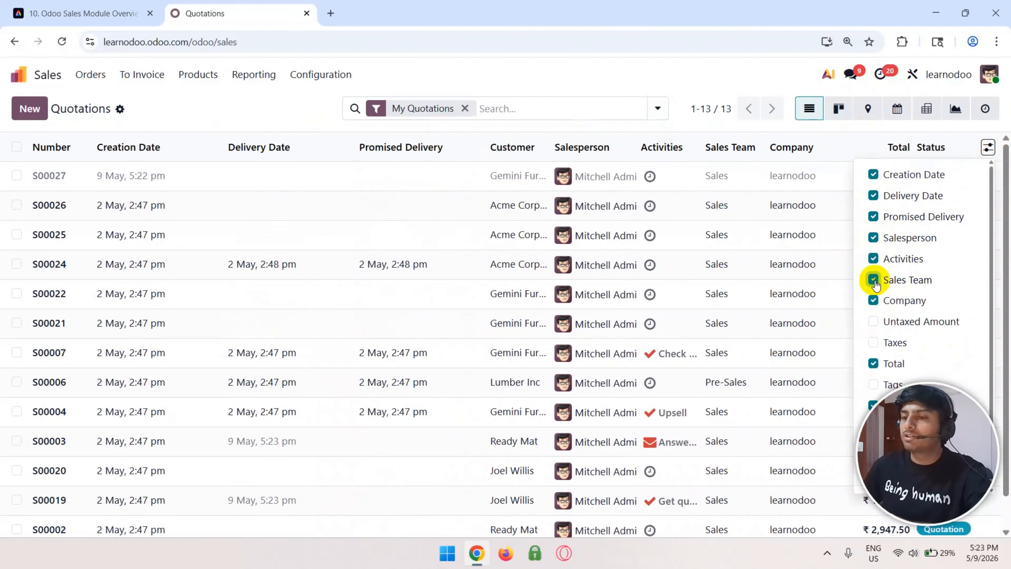
Hide the Sales Team, Activities, Salesperson, Promised Delivery, Delivery Date and Creation Date columns in the quotations list.
{"action": "left_click", "coordinate": [874, 280]}
{"action": "left_click", "coordinate": [873, 258]}
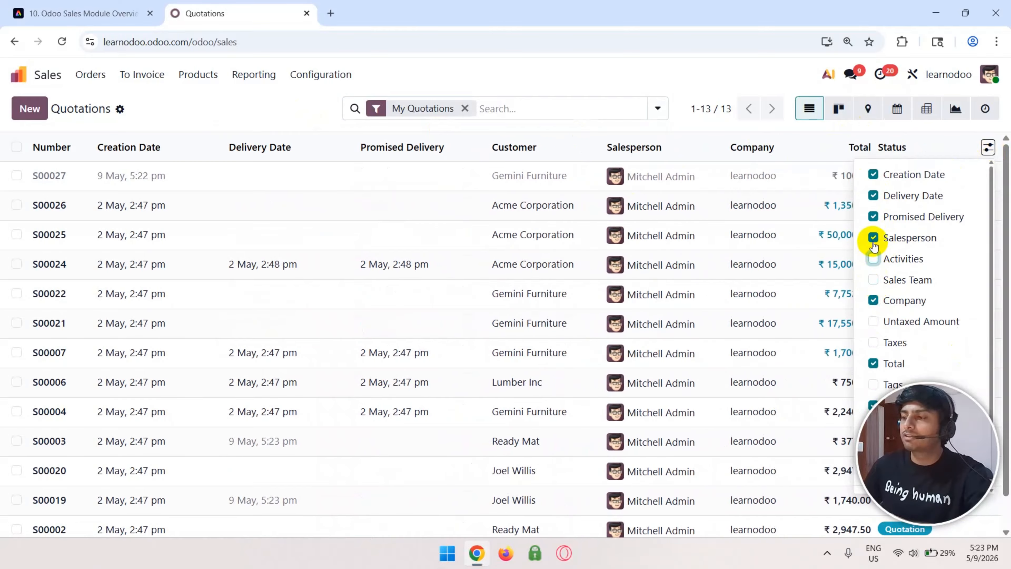
{"action": "left_click", "coordinate": [874, 237]}
{"action": "left_click", "coordinate": [874, 217]}
{"action": "left_click", "coordinate": [874, 196]}
{"action": "left_click", "coordinate": [874, 174]}
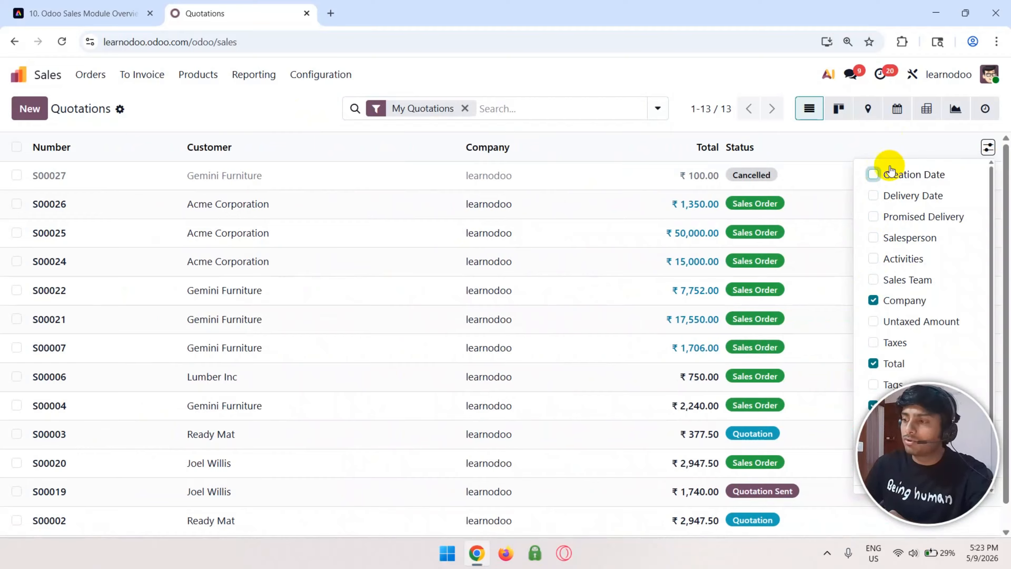
Show the Creation Date and Delivery Date columns in the quotations list, close the column selection and review the list.
{"action": "left_click", "coordinate": [873, 175]}
{"action": "left_click", "coordinate": [874, 196]}
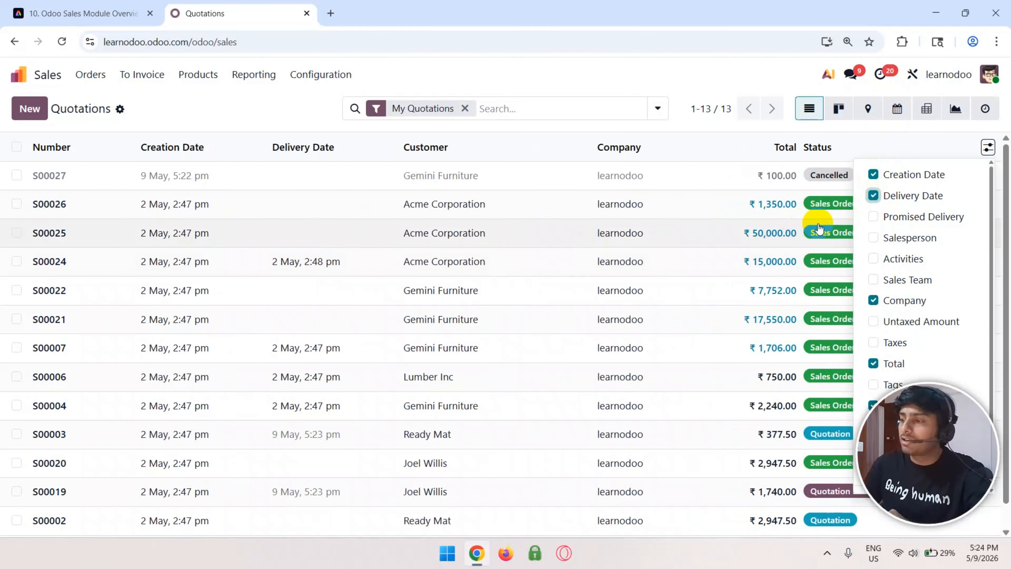
{"action": "scroll", "coordinate": [932, 226], "scroll_direction": "down", "scroll_amount": 1}
{"action": "scroll", "coordinate": [918, 244], "scroll_direction": "up", "scroll_amount": 1}
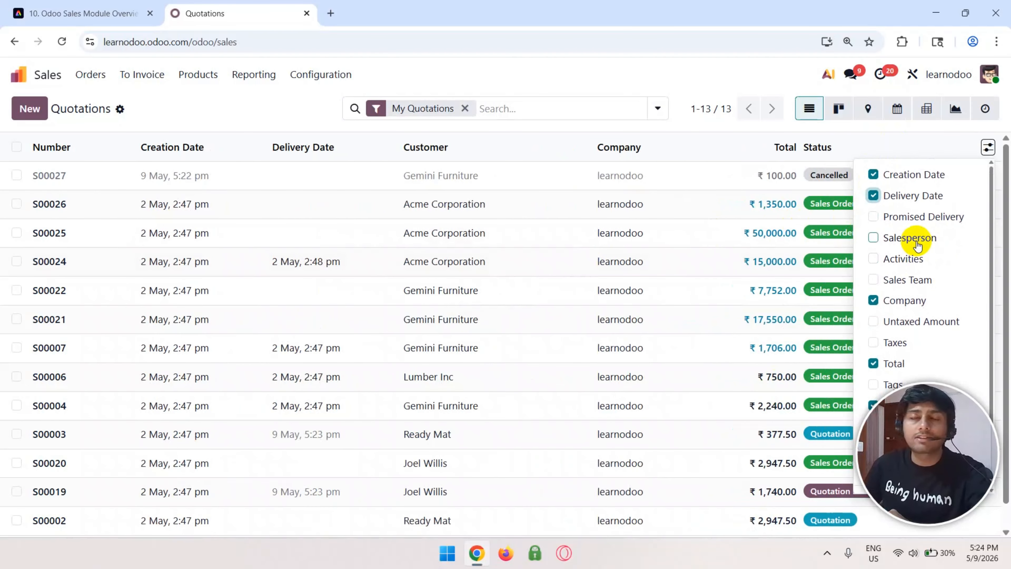
{"action": "left_click", "coordinate": [316, 113]}
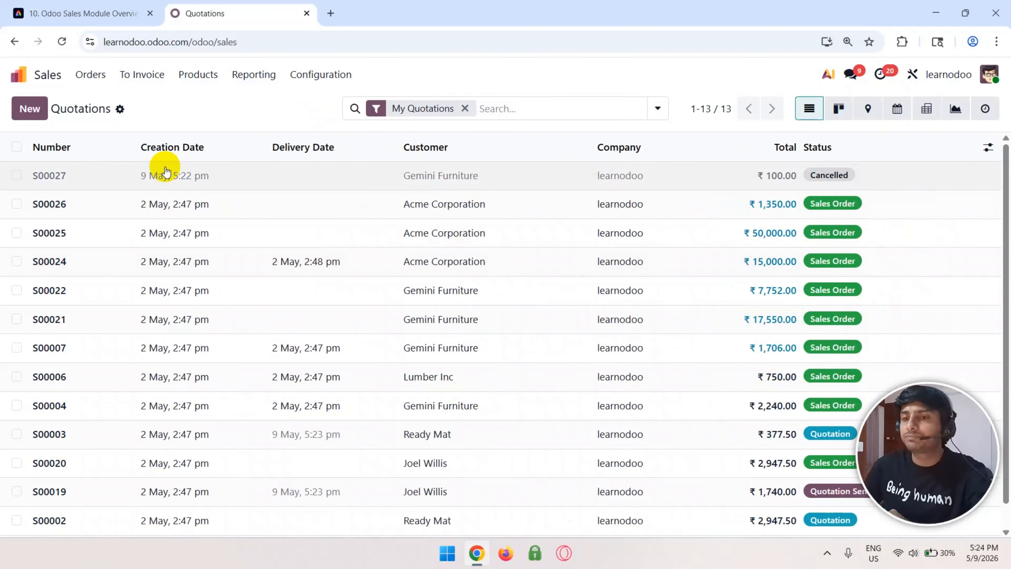
{"action": "scroll", "coordinate": [452, 276], "scroll_direction": "down", "scroll_amount": 1}
{"action": "scroll", "coordinate": [438, 243], "scroll_direction": "up", "scroll_amount": 1}
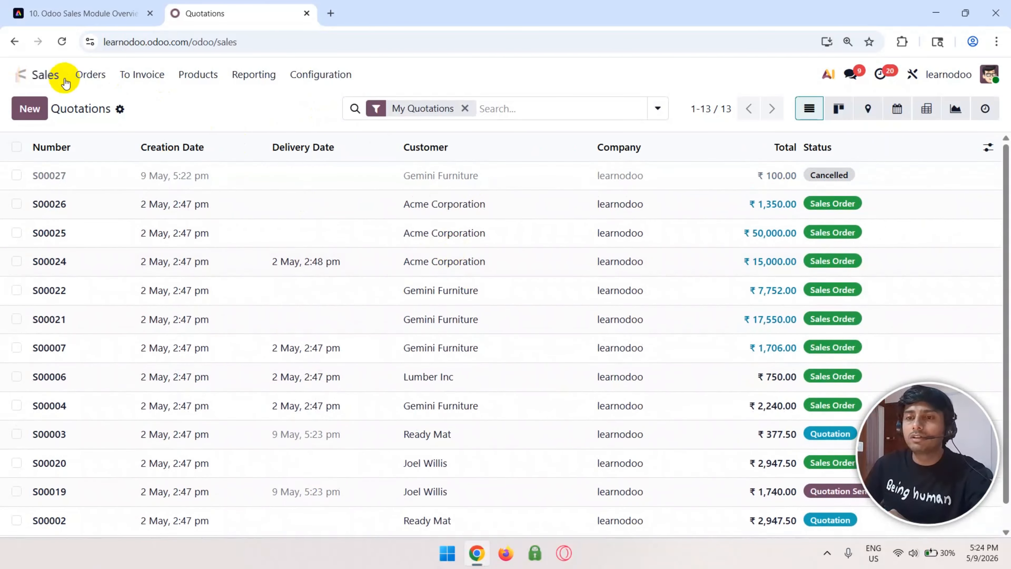